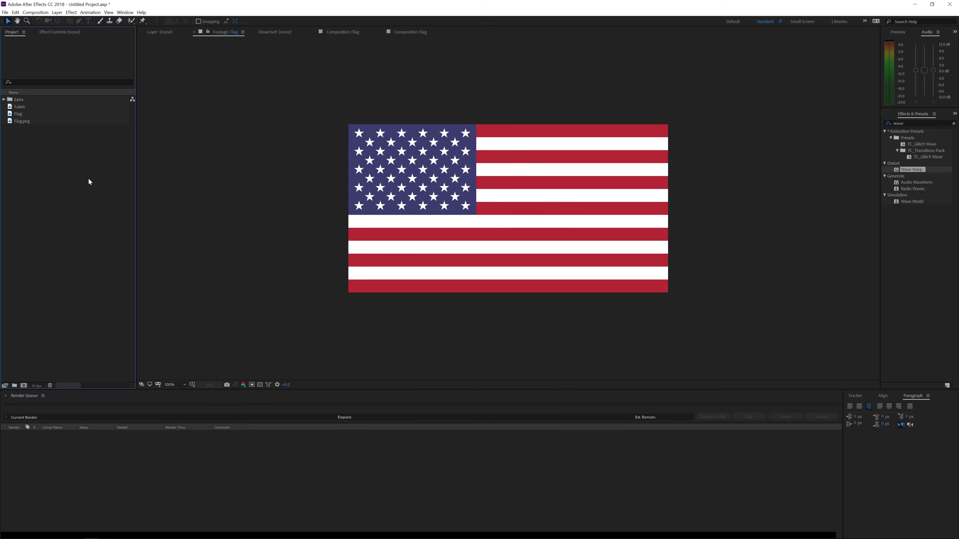
- Preview the Fabric texture and the Flag image in the footage viewer
{"action": "left_click_drag", "start_coordinate": [20, 120], "coordinate": [19, 119]}
{"action": "left_click", "coordinate": [21, 107]}
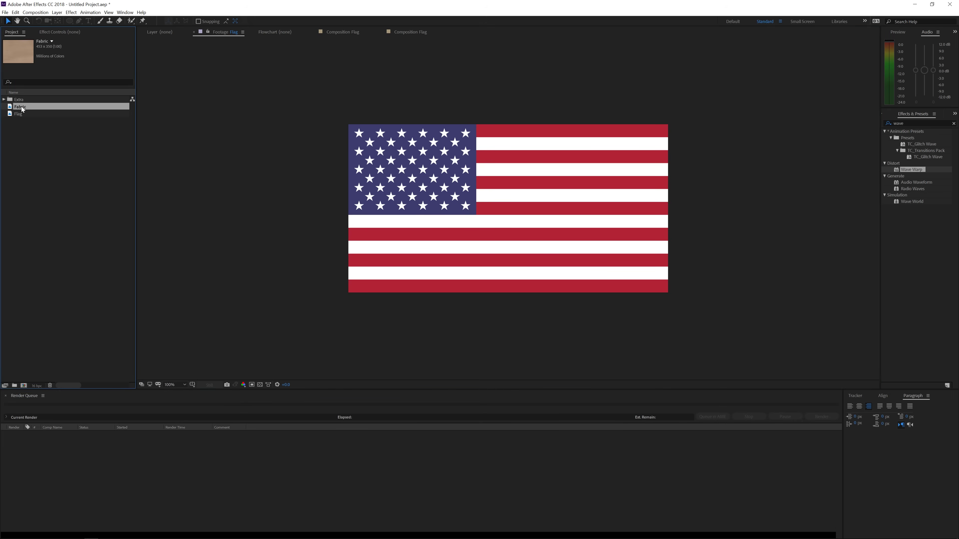
{"action": "double_click", "coordinate": [21, 107]}
{"action": "key", "text": "period"}
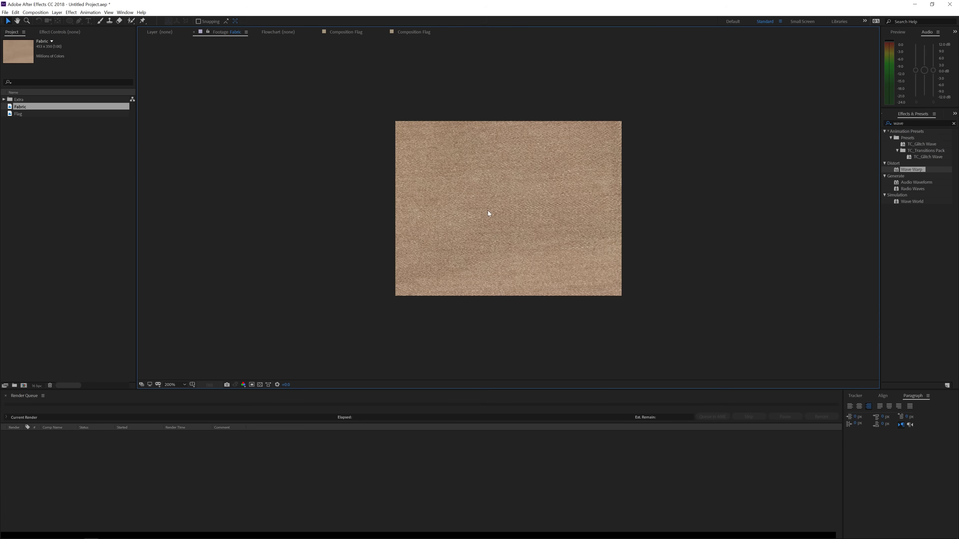
{"action": "key", "text": "comma"}
{"action": "double_click", "coordinate": [26, 114]}
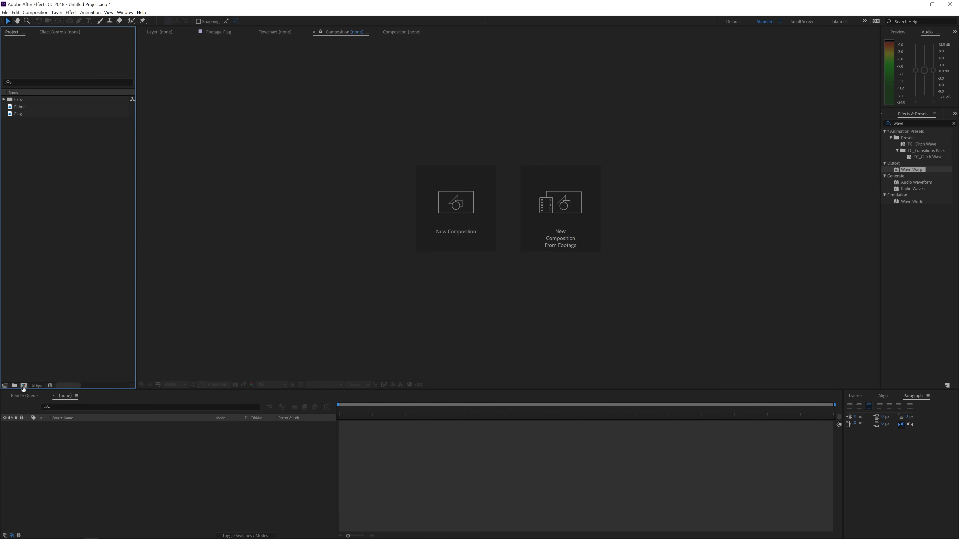
- Create a 10-second composition named Flag
{"action": "left_click", "coordinate": [23, 385]}
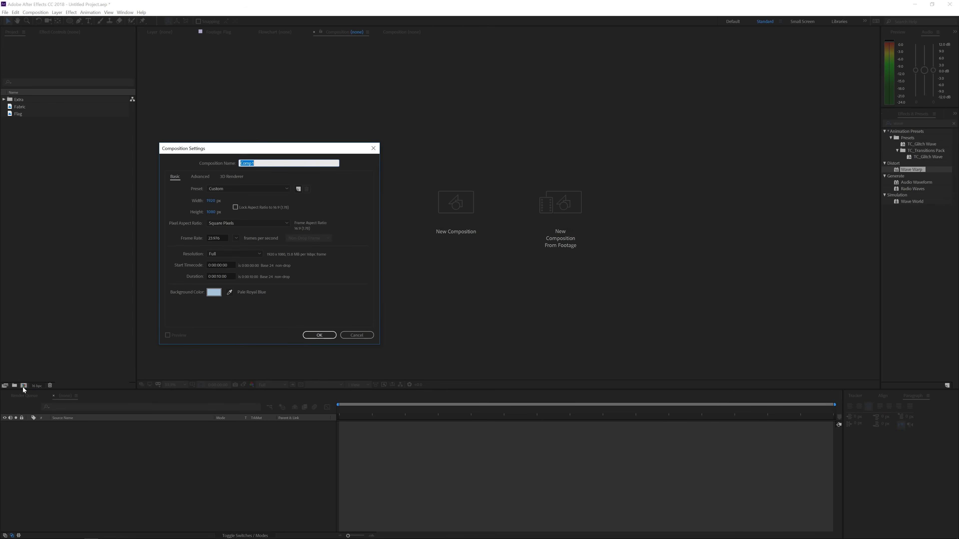
{"action": "type", "text": "Flag"}
{"action": "left_click", "coordinate": [313, 335]}
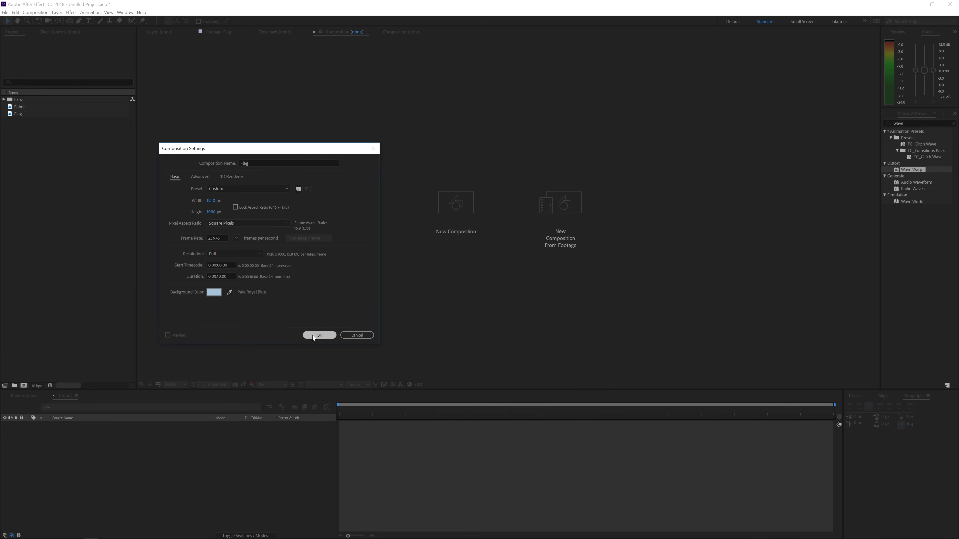
- Add the flag image to the Flag composition and scale it up until it covers the whole frame
{"action": "left_click_drag", "start_coordinate": [18, 121], "coordinate": [153, 441]}
{"action": "left_click_drag", "start_coordinate": [349, 298], "coordinate": [249, 371]}
{"action": "left_click_drag", "start_coordinate": [309, 321], "coordinate": [333, 316]}
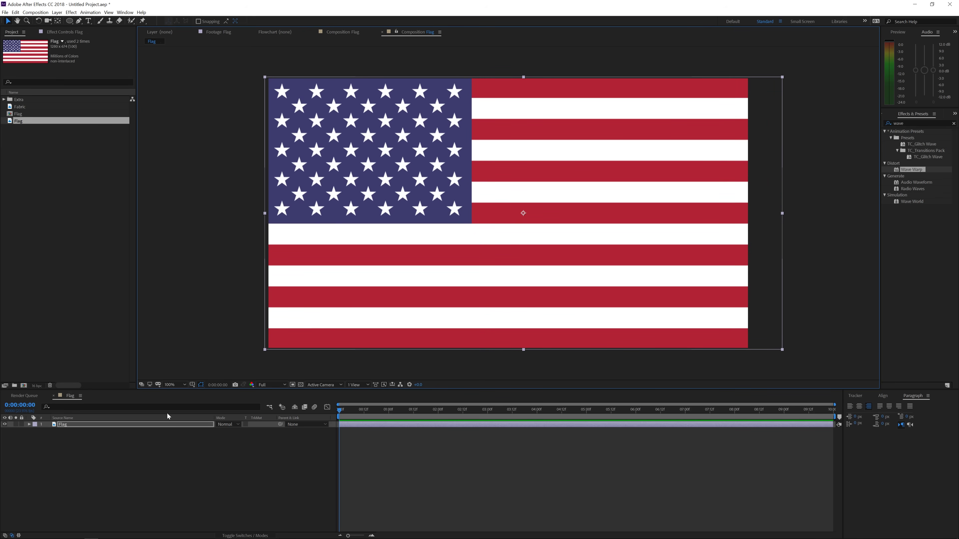
- Pre-compose the flag image layer as Flag Comp, moving all attributes into the new composition
{"action": "left_click", "coordinate": [148, 426]}
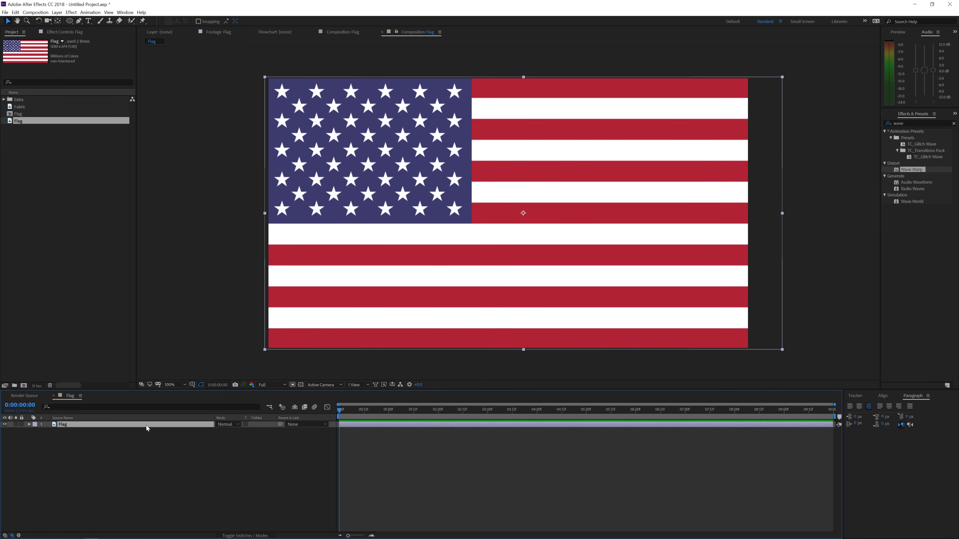
{"action": "left_click", "coordinate": [57, 12]}
{"action": "left_click", "coordinate": [76, 250]}
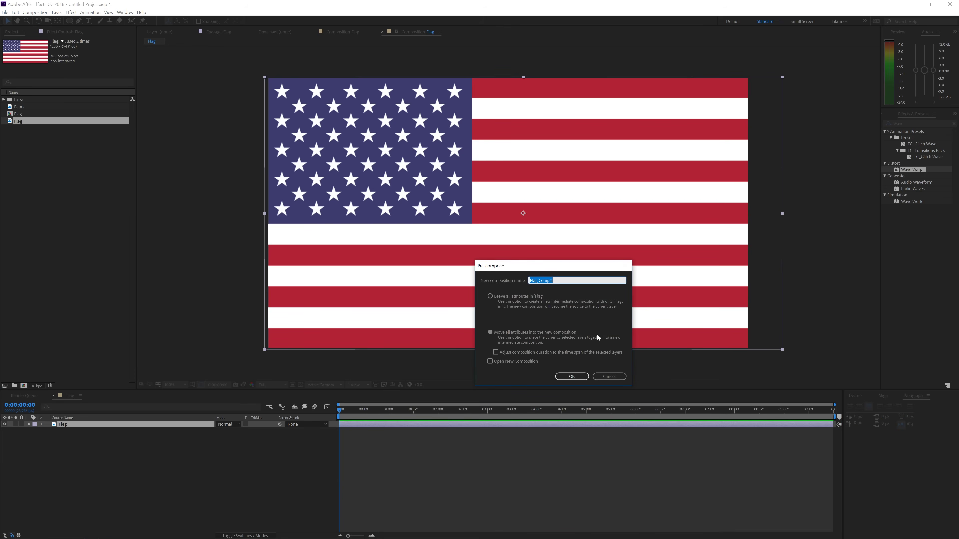
{"action": "type", "text": "Fk"}
{"action": "key", "text": "BackSpace"}
{"action": "key", "text": "BackSpace"}
{"action": "key", "text": "BackSpace"}
{"action": "type", "text": "lag Comp"}
{"action": "key", "text": "Return"}
- Scale the Flag Comp layer to 85% and pre-compose it as Flag Resized
{"action": "key", "text": "s"}
{"action": "left_click_drag", "start_coordinate": [228, 431], "coordinate": [215, 431]}
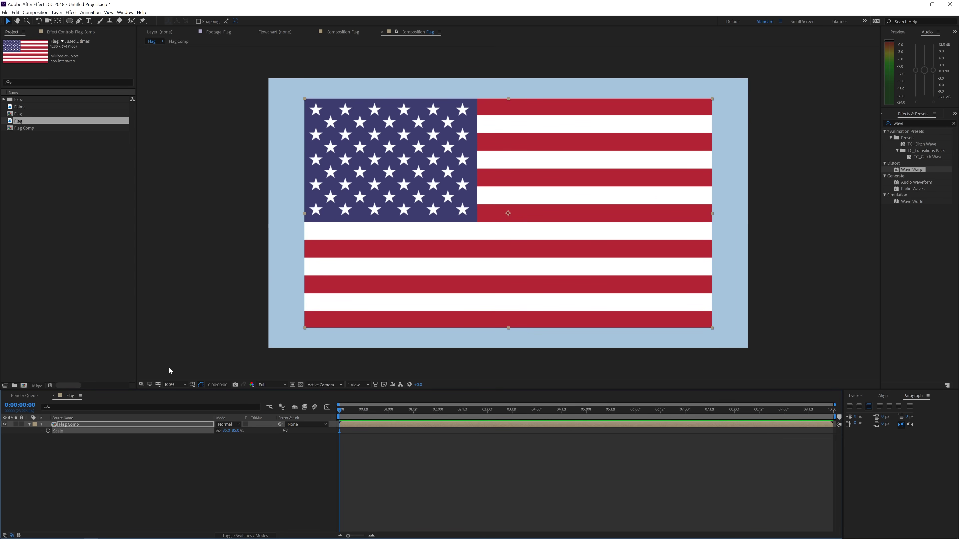
{"action": "left_click", "coordinate": [85, 425]}
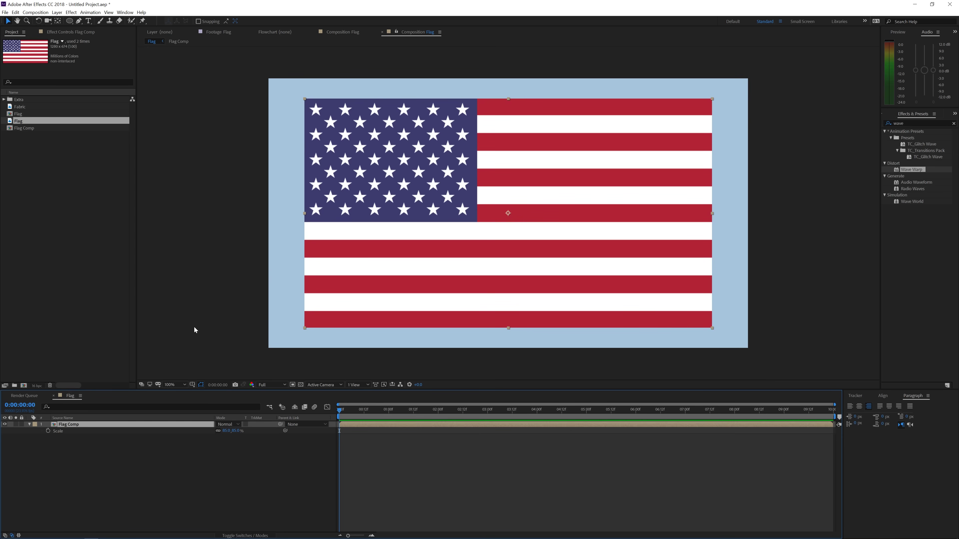
{"action": "left_click", "coordinate": [57, 13]}
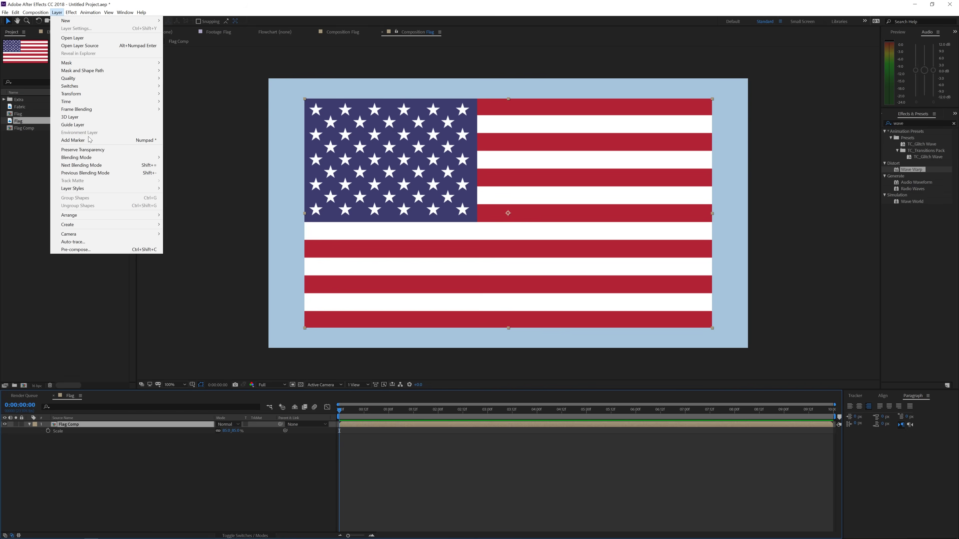
{"action": "left_click", "coordinate": [87, 250]}
{"action": "type", "text": "Flag Resized"}
{"action": "key", "text": "Return"}
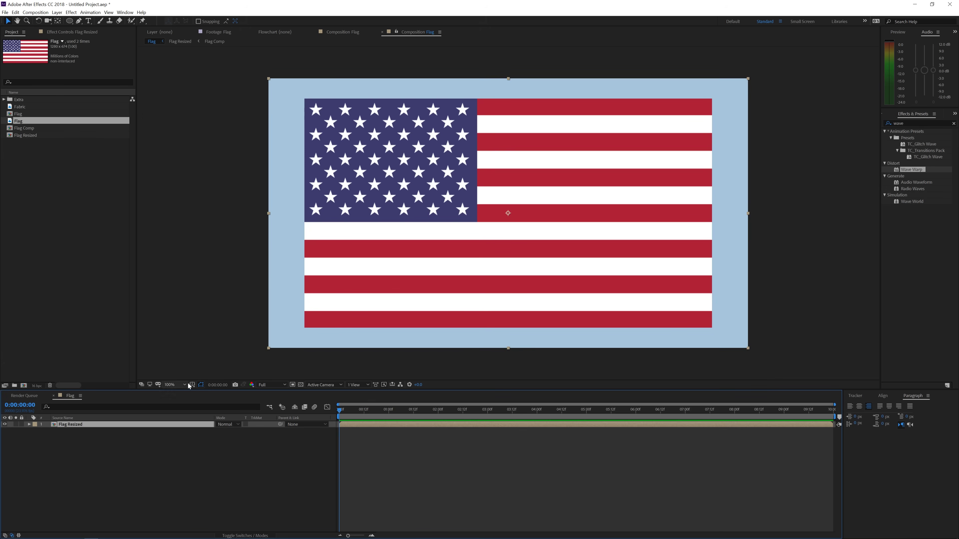
- Check the empty margin around the resized flag against the transparency grid
{"action": "left_click", "coordinate": [301, 385]}
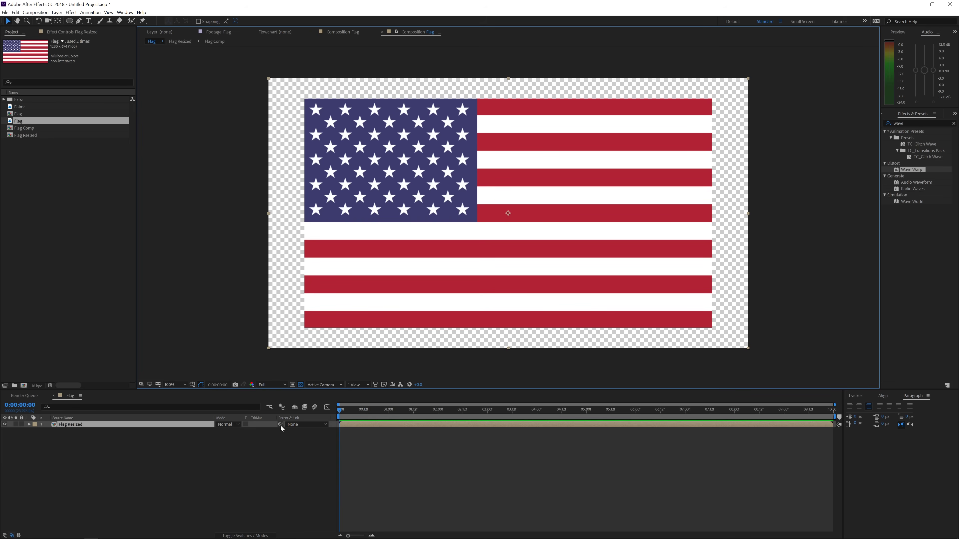
{"action": "left_click", "coordinate": [301, 385]}
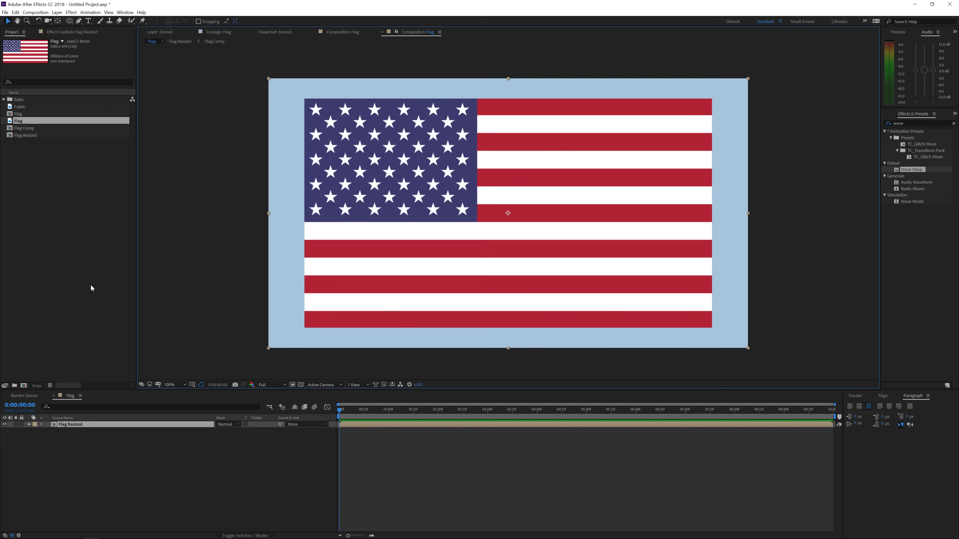
- Create a new composition named Displacement Comp
{"action": "left_click", "coordinate": [36, 12]}
{"action": "left_click", "coordinate": [49, 21]}
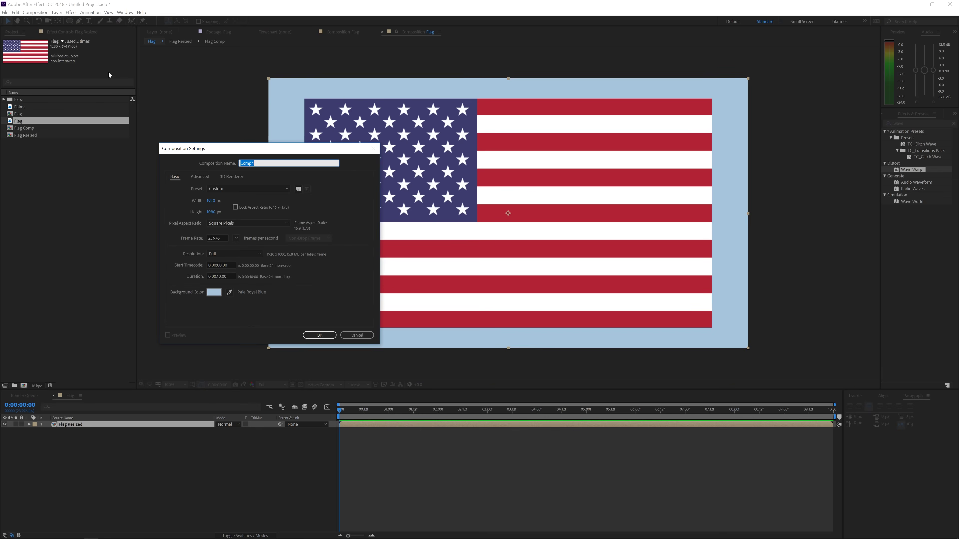
{"action": "type", "text": "Displacement Comp"}
{"action": "key", "text": "Return"}
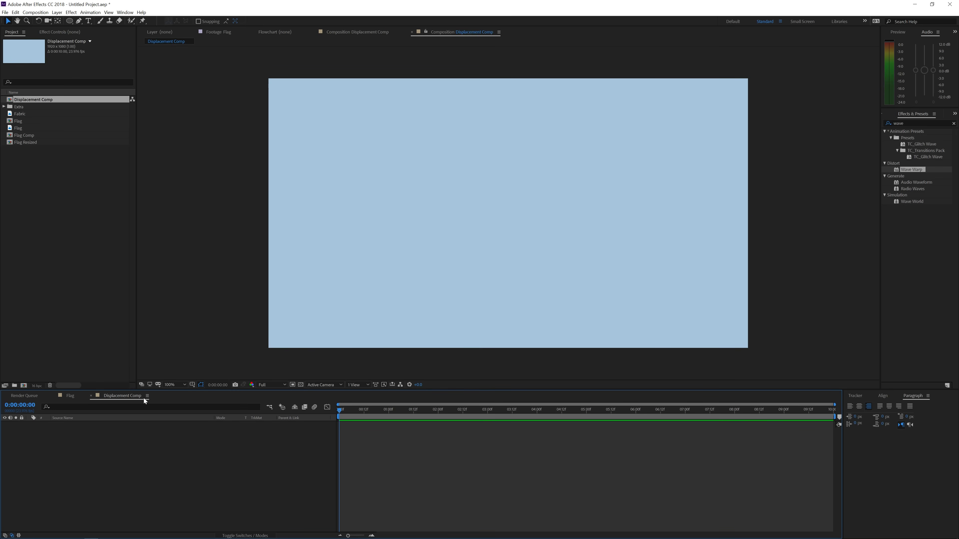
- Add a solid layer named Fractal Noise to the Displacement Comp
{"action": "right_click", "coordinate": [150, 442]}
{"action": "mouse_move", "coordinate": [159, 448]}
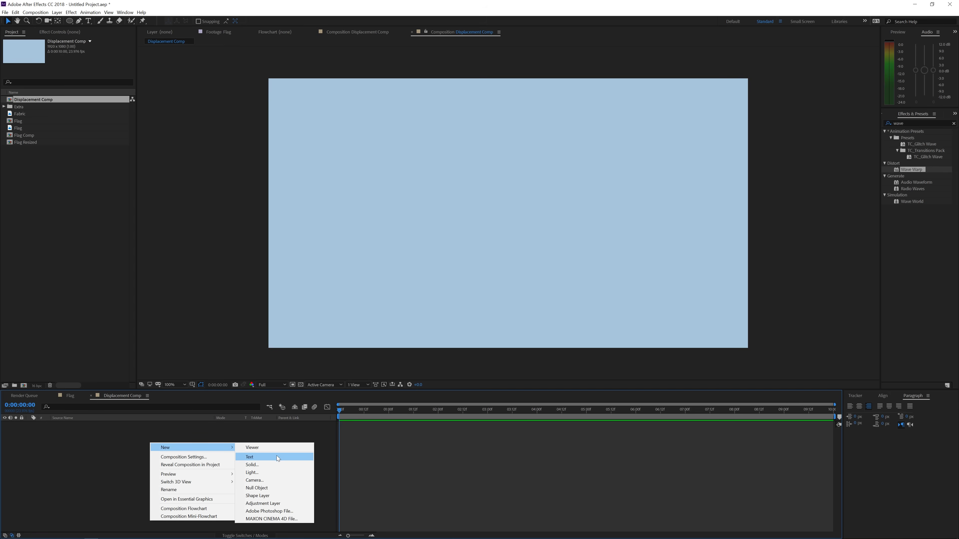
{"action": "left_click", "coordinate": [271, 464]}
{"action": "type", "text": "Fractal Noise"}
{"action": "key", "text": "Return"}
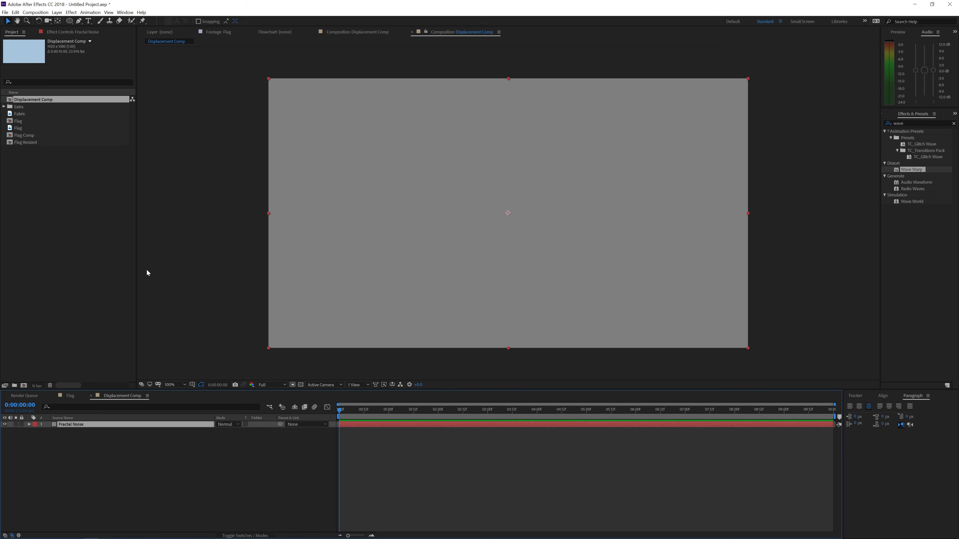
- Apply the Fractal Noise effect to the Fractal Noise solid
{"action": "left_click", "coordinate": [71, 12]}
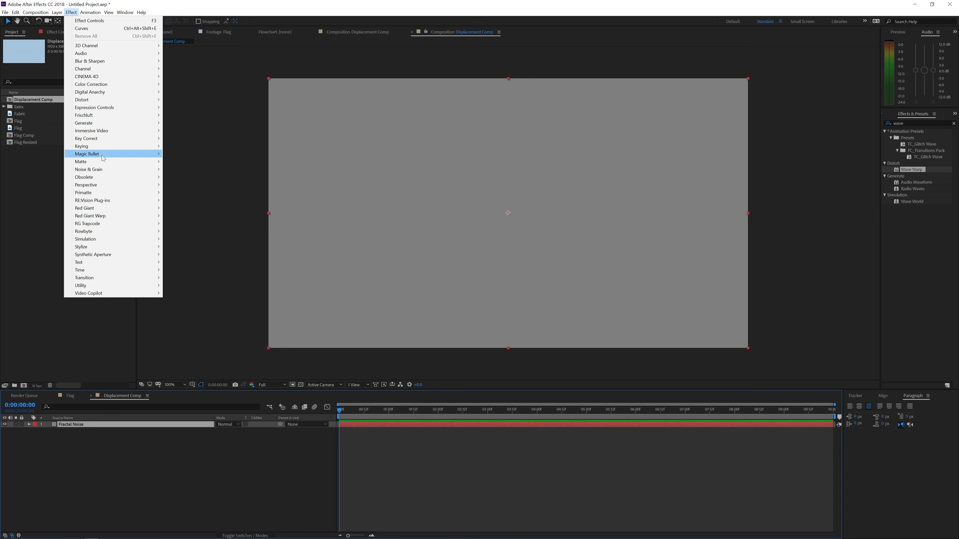
{"action": "mouse_move", "coordinate": [95, 173]}
{"action": "left_click", "coordinate": [201, 185]}
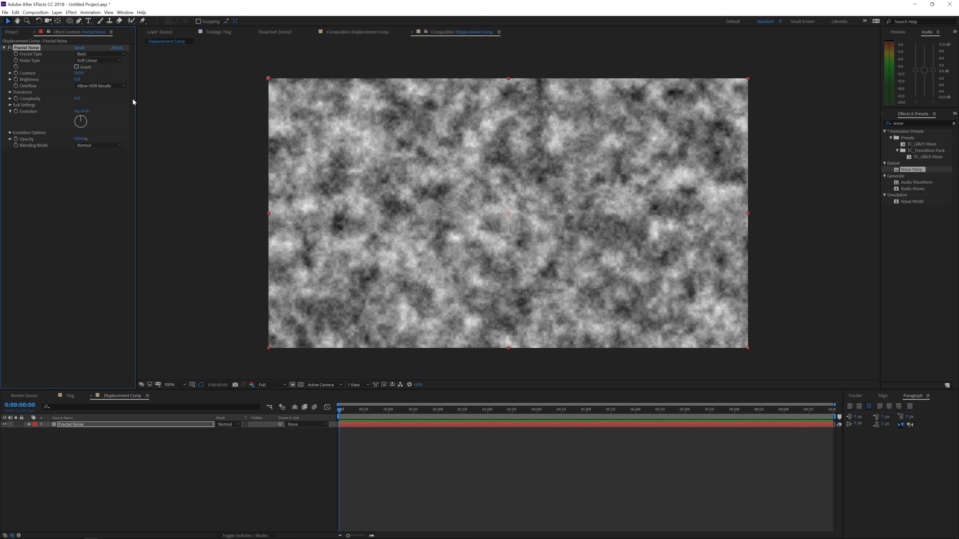
- Set the Fractal Noise effect's fractal type to Dynamic Progressive and its complexity to 3
{"action": "left_click", "coordinate": [105, 54]}
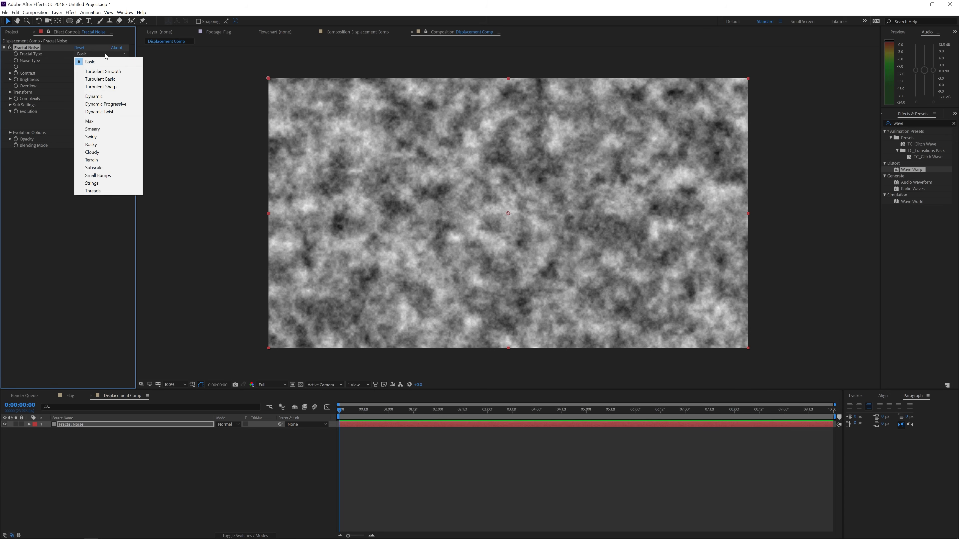
{"action": "left_click", "coordinate": [99, 105]}
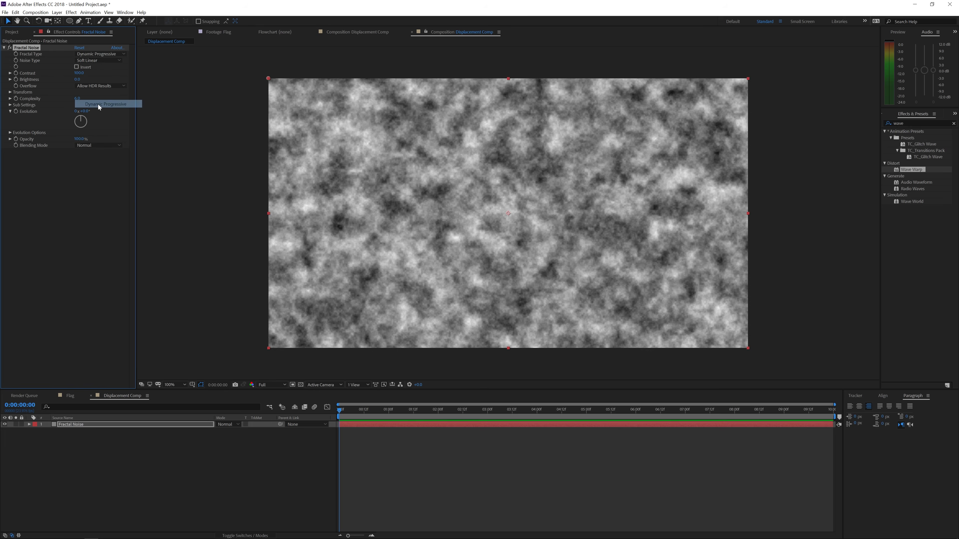
{"action": "left_click", "coordinate": [77, 98]}
{"action": "type", "text": "1"}
{"action": "key", "text": "Return"}
{"action": "left_click_drag", "start_coordinate": [75, 99], "coordinate": [112, 105]}
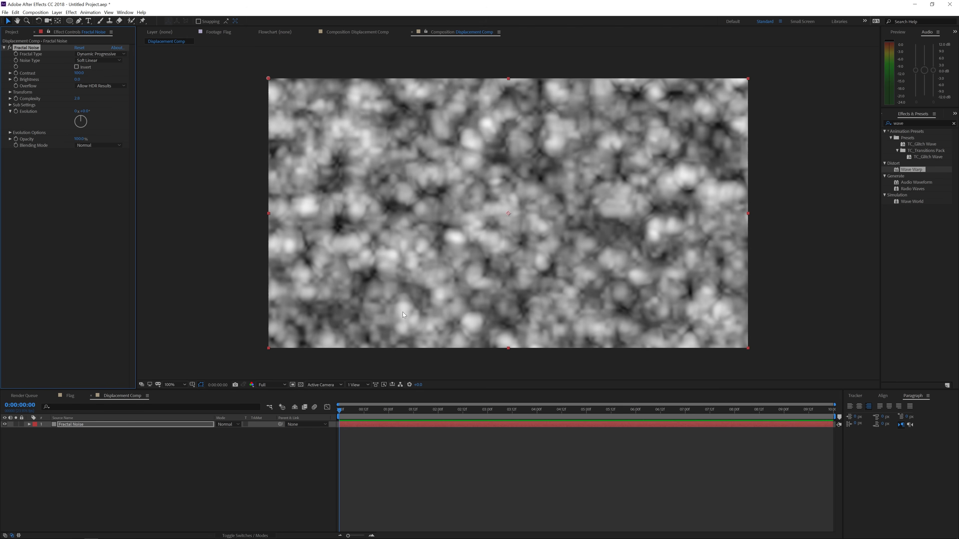
{"action": "left_click", "coordinate": [77, 98]}
{"action": "type", "text": "3"}
{"action": "key", "text": "Return"}
- Switch the Fractal Noise effect's noise type to Spline and lower its complexity slightly for softer detail
{"action": "left_click", "coordinate": [89, 60]}
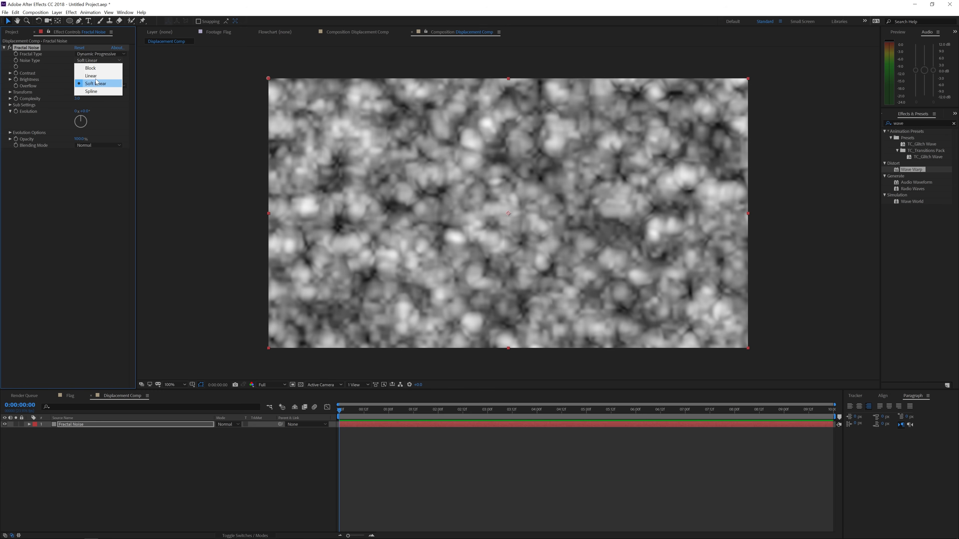
{"action": "left_click", "coordinate": [91, 76]}
{"action": "left_click", "coordinate": [95, 60]}
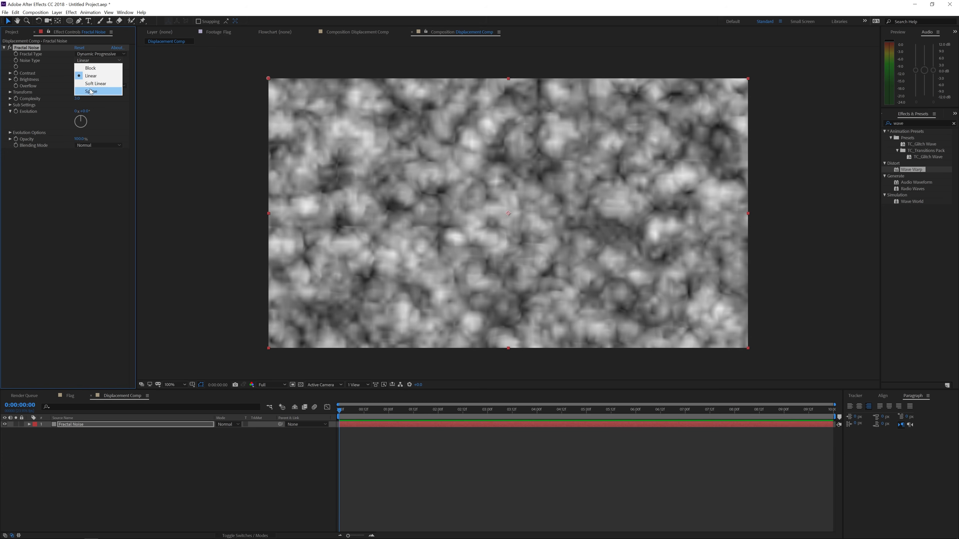
{"action": "left_click", "coordinate": [91, 91]}
{"action": "left_click_drag", "start_coordinate": [376, 410], "coordinate": [339, 410]}
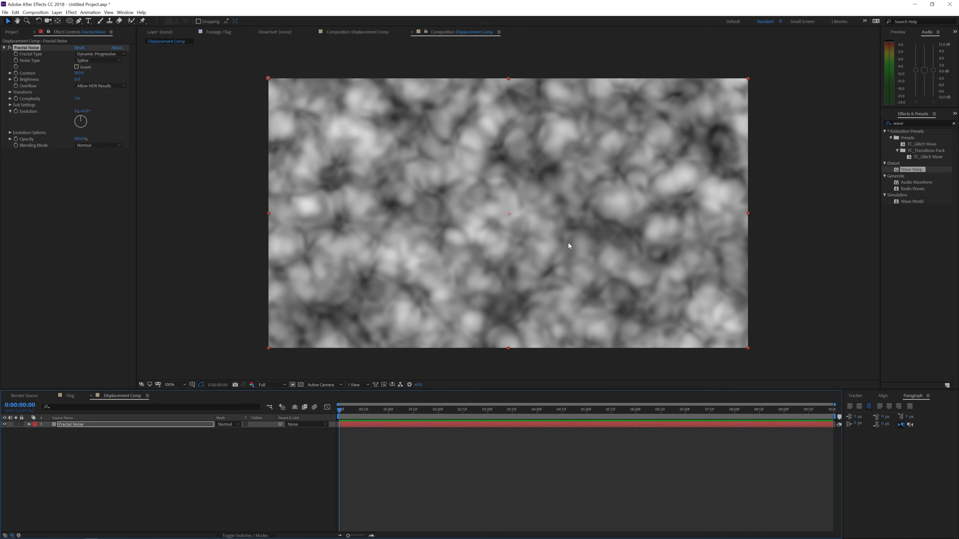
{"action": "mouse_move", "coordinate": [77, 98]}
{"action": "left_mouse_down"}
{"action": "mouse_move", "coordinate": [57, 104]}
{"action": "mouse_move", "coordinate": [67, 107]}
{"action": "left_mouse_up"}
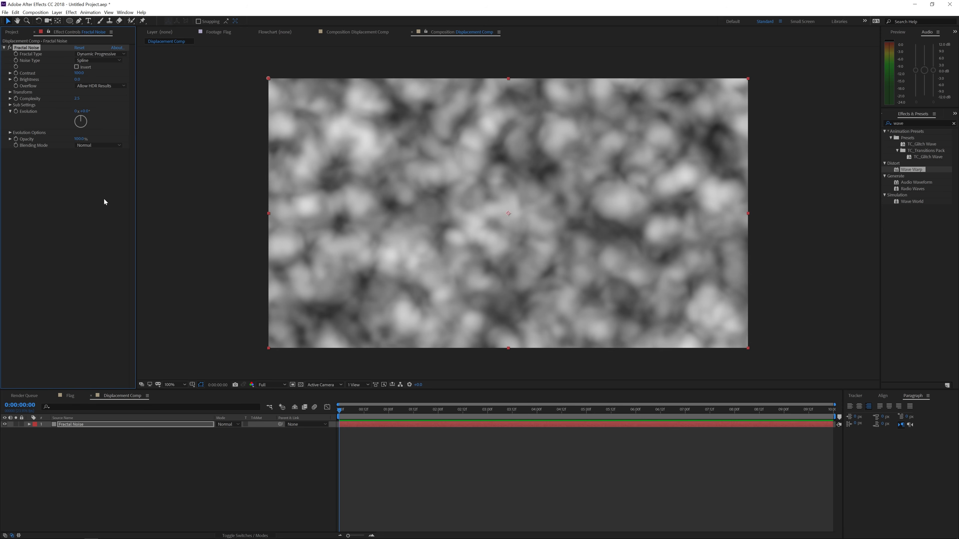
- Animate the Fractal Noise Evolution with the expression time*25
{"action": "left_click", "coordinate": [9, 92]}
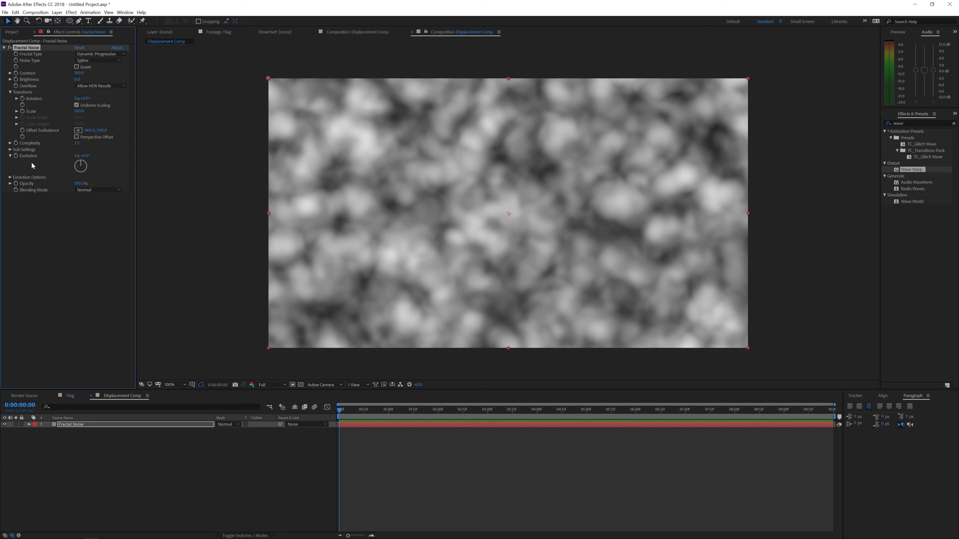
{"action": "left_click", "coordinate": [16, 156], "text": "alt"}
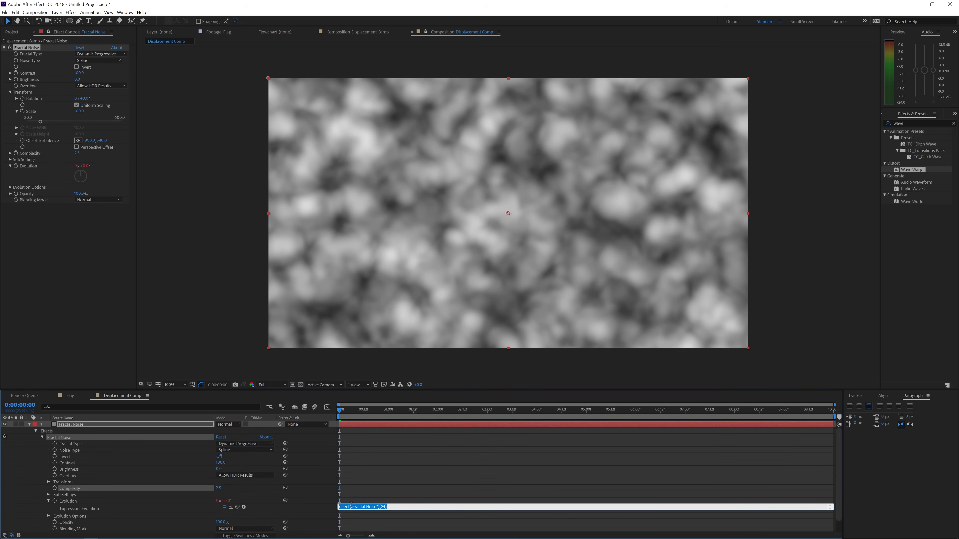
{"action": "type", "text": "time*25"}
{"action": "left_click", "coordinate": [377, 478]}
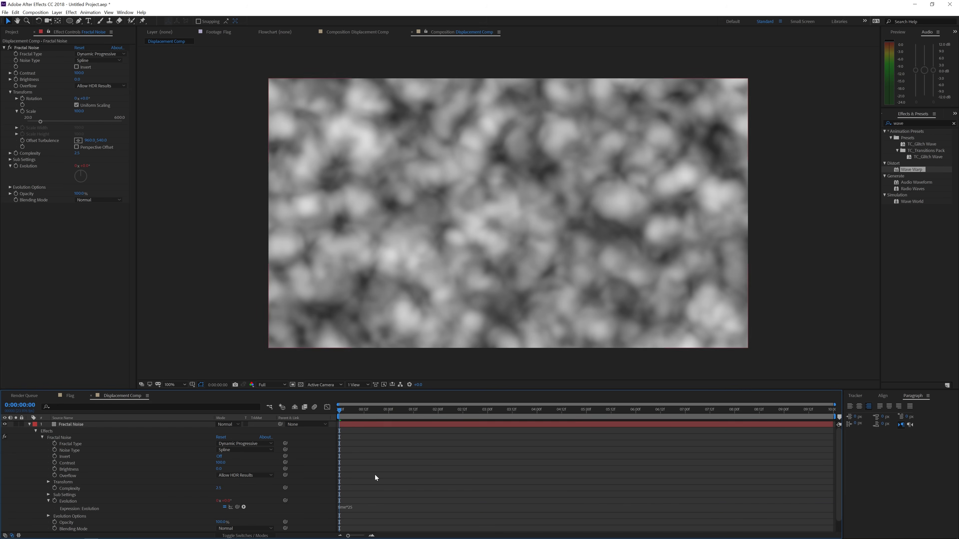
{"action": "left_click_drag", "start_coordinate": [342, 415], "coordinate": [307, 425]}
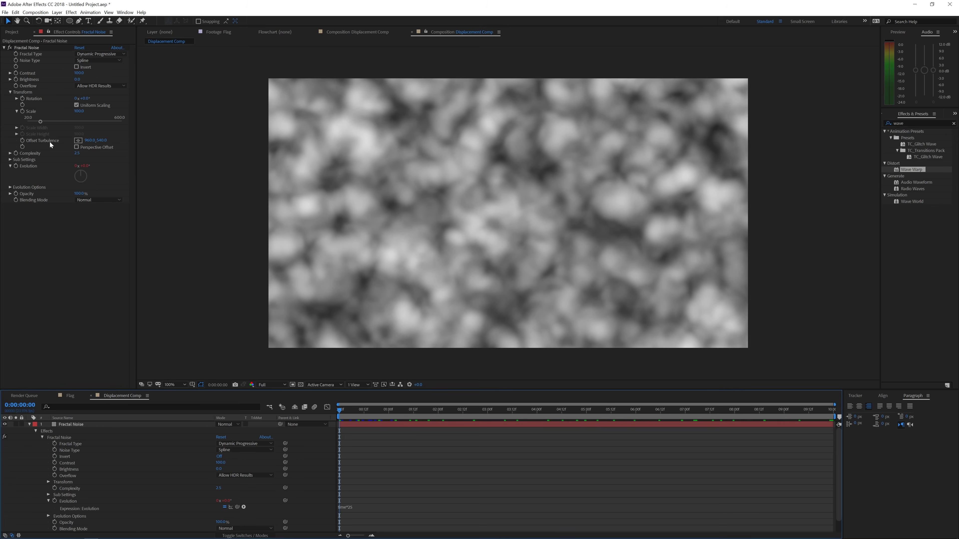
- Try shifting the noise pattern by changing the horizontal Offset Turbulence value
{"action": "left_click_drag", "start_coordinate": [87, 140], "coordinate": [114, 159]}
{"action": "left_click", "coordinate": [25, 209]}
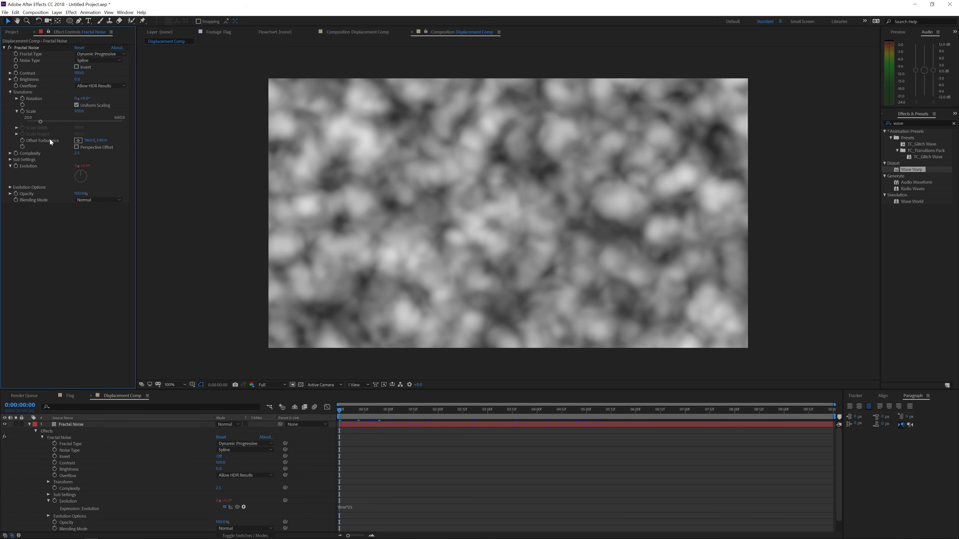
- Give Offset Turbulence the expression [value[0],value[1]] and increase its horizontal value to shift the noise sideways
{"action": "left_click", "coordinate": [22, 141], "text": "alt"}
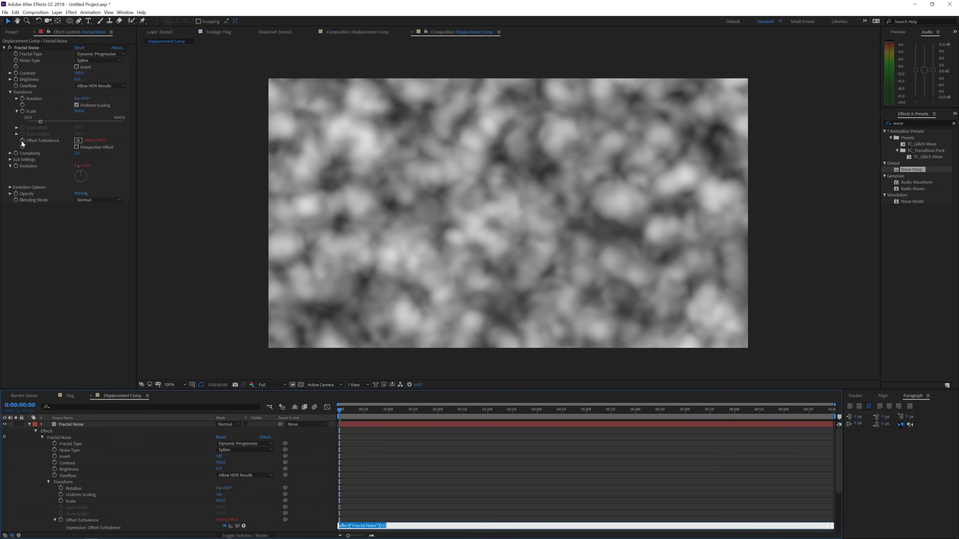
{"action": "key", "text": "BackSpace"}
{"action": "type", "text": "ue"}
{"action": "left_click", "coordinate": [349, 470]}
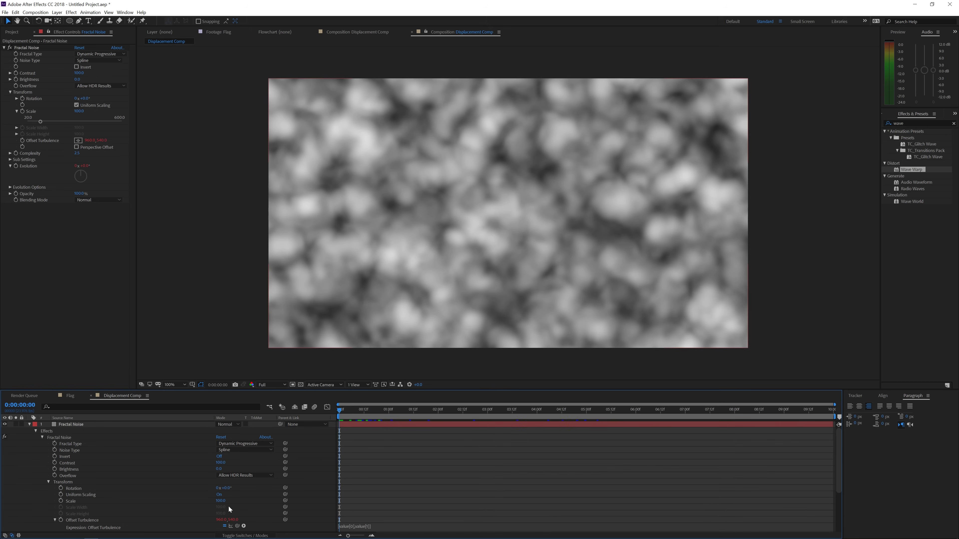
{"action": "left_click_drag", "start_coordinate": [221, 520], "coordinate": [256, 524]}
{"action": "left_click", "coordinate": [371, 490]}
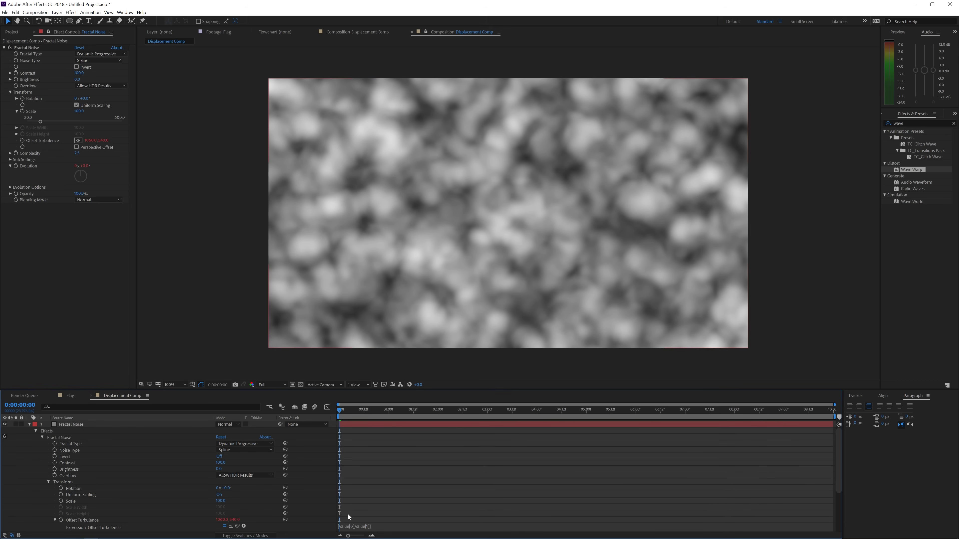
- Undo the last horizontal offset shift, set the Offset Turbulence expression to [value[0]+time*400,value[1]], and preview the motion
{"action": "key", "text": "ctrl+z"}
{"action": "left_click", "coordinate": [348, 528]}
{"action": "left_click", "coordinate": [352, 526]}
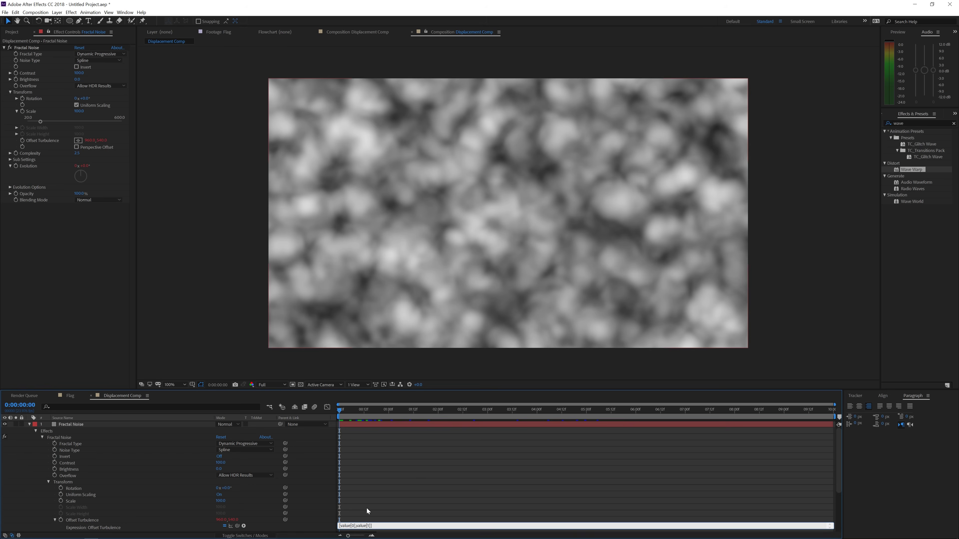
{"action": "type", "text": "+time*400"}
{"action": "left_click", "coordinate": [369, 486]}
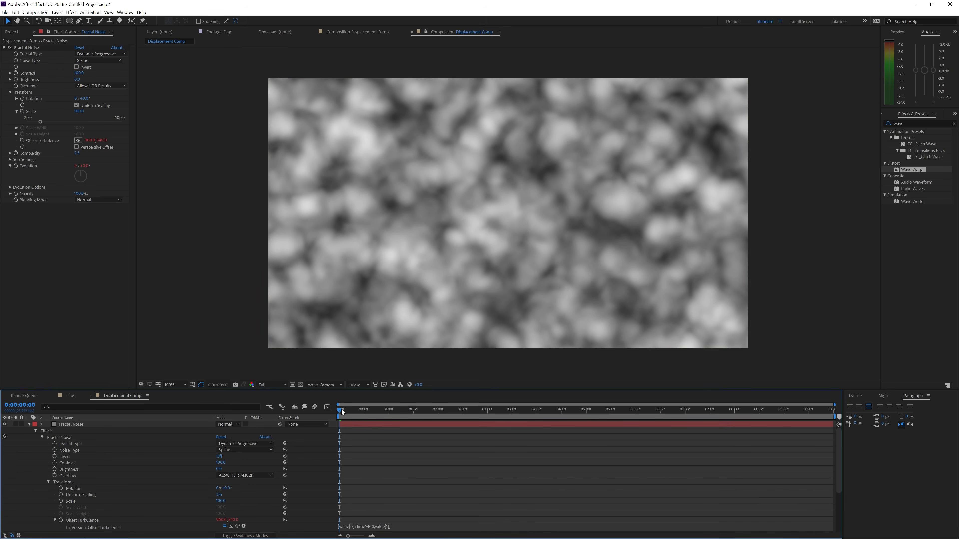
{"action": "key", "text": "space"}
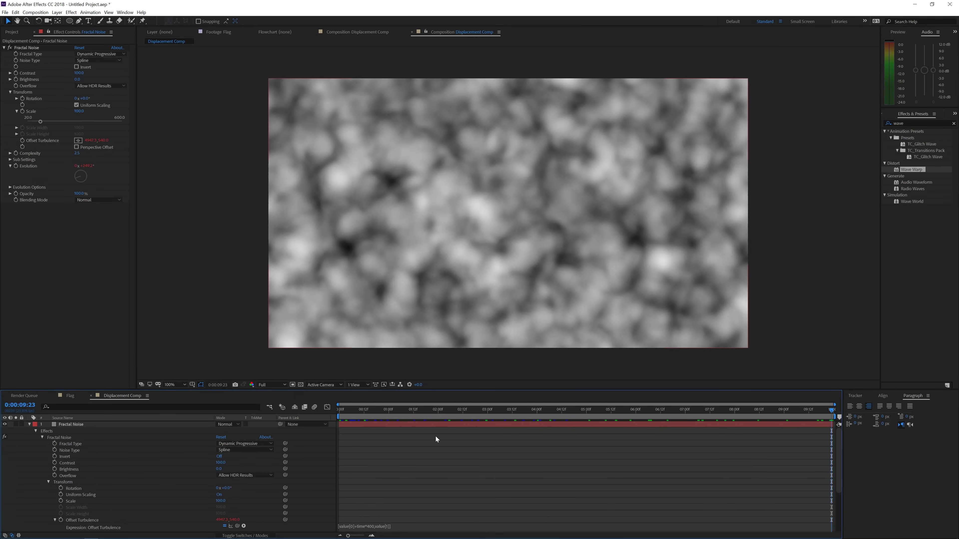
{"action": "key", "text": "space"}
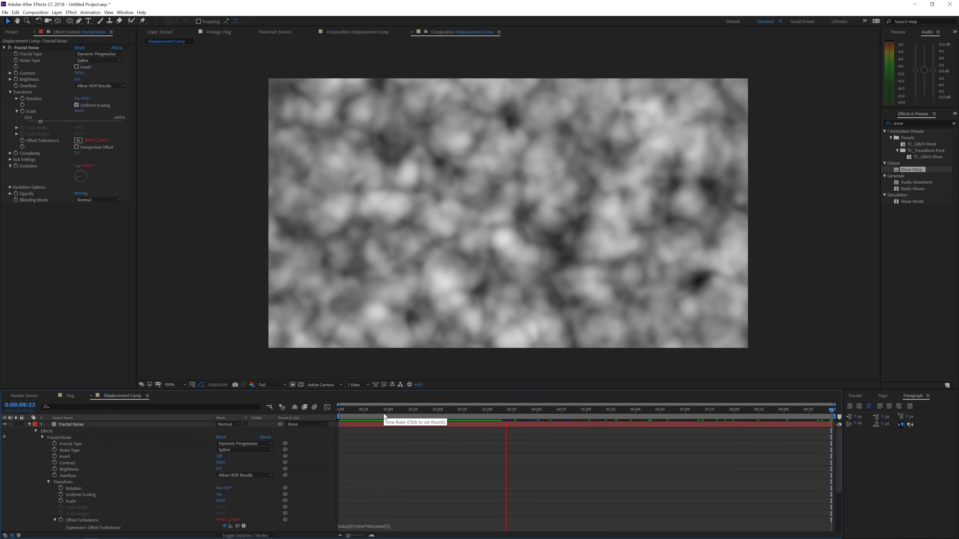
{"action": "left_click", "coordinate": [384, 413]}
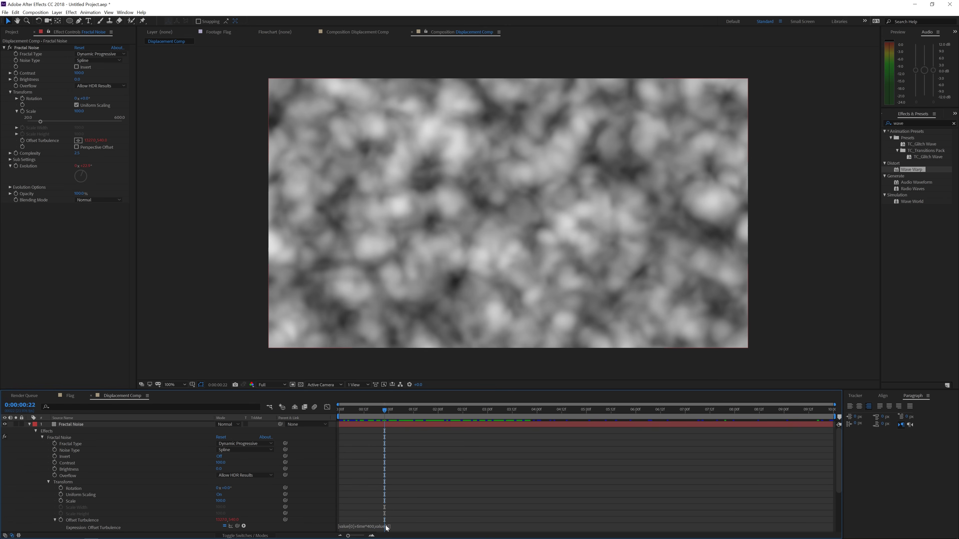
- Try adding a time term to the vertical value in the Offset Turbulence expression, undo it, and replay the animation
{"action": "left_click", "coordinate": [389, 527]}
{"action": "left_click", "coordinate": [389, 526]}
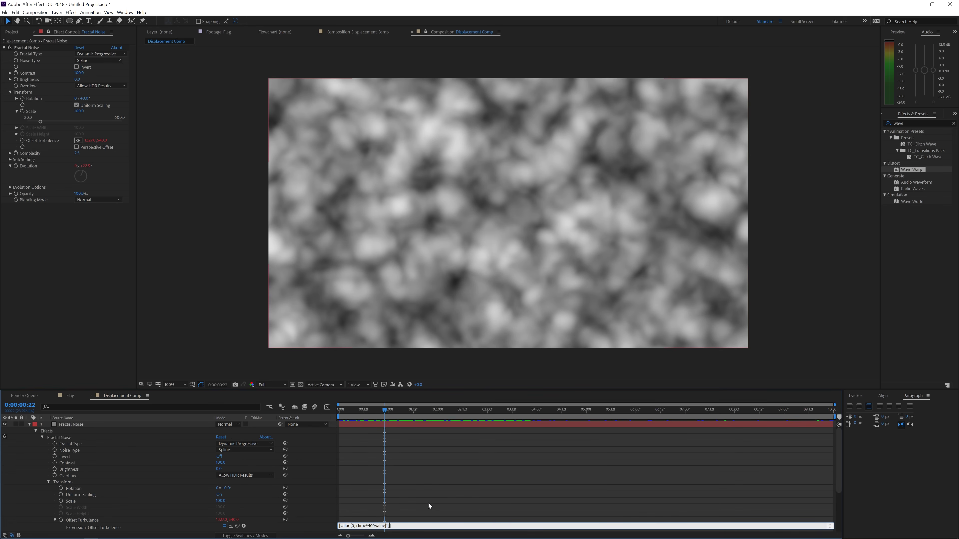
{"action": "type", "text": "*t"}
{"action": "key", "text": "BackSpace"}
{"action": "key", "text": "BackSpace"}
{"action": "type", "text": "+"}
{"action": "left_click_drag", "start_coordinate": [353, 417], "coordinate": [504, 422]}
{"action": "left_click", "coordinate": [407, 529]}
{"action": "left_click", "coordinate": [402, 526]}
{"action": "left_click_drag", "start_coordinate": [366, 412], "coordinate": [438, 410]}
{"action": "key", "text": "ctrl+z"}
{"action": "key", "text": "space"}
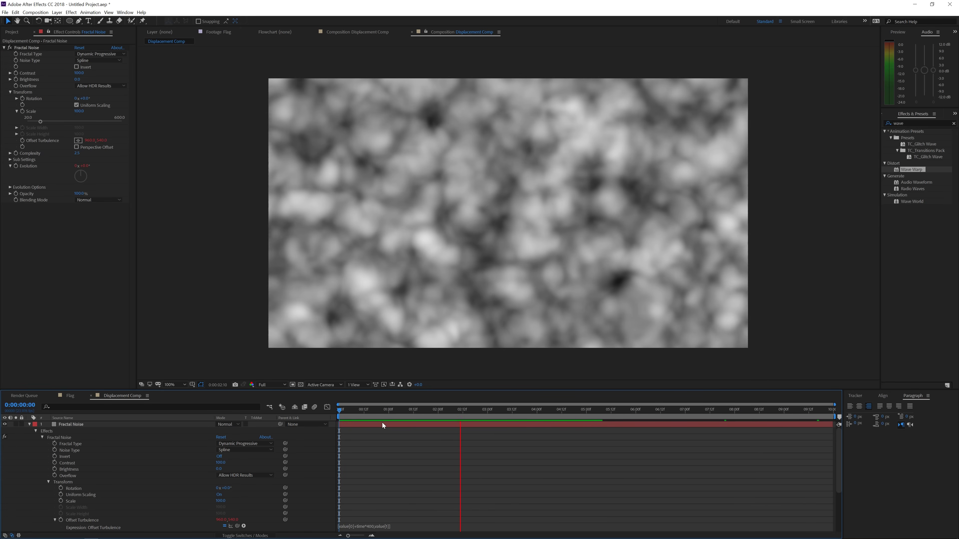
{"action": "left_click", "coordinate": [385, 410]}
- Try the Evolution expression time*250, preview it, and undo the change
{"action": "scroll", "coordinate": [376, 457], "scroll_direction": "down", "scroll_amount": 4}
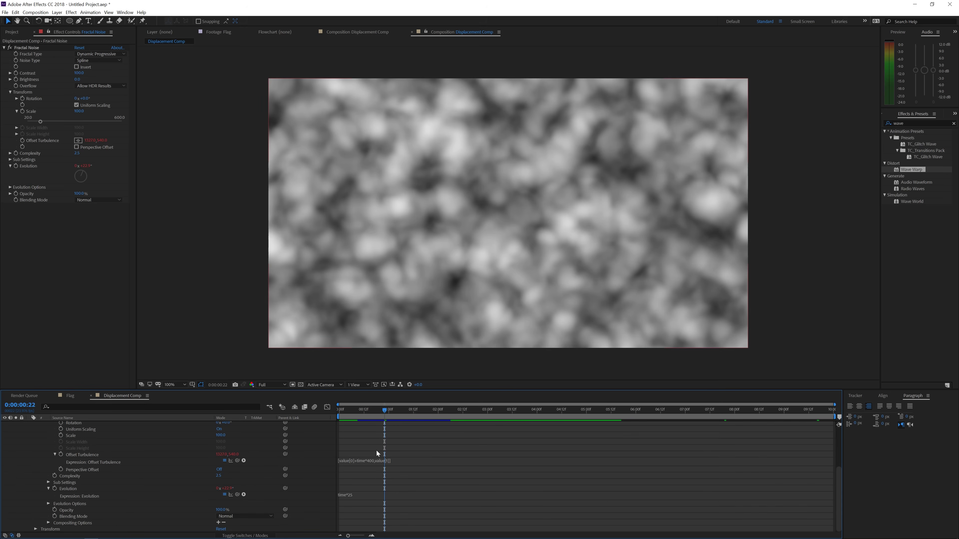
{"action": "left_click", "coordinate": [362, 493]}
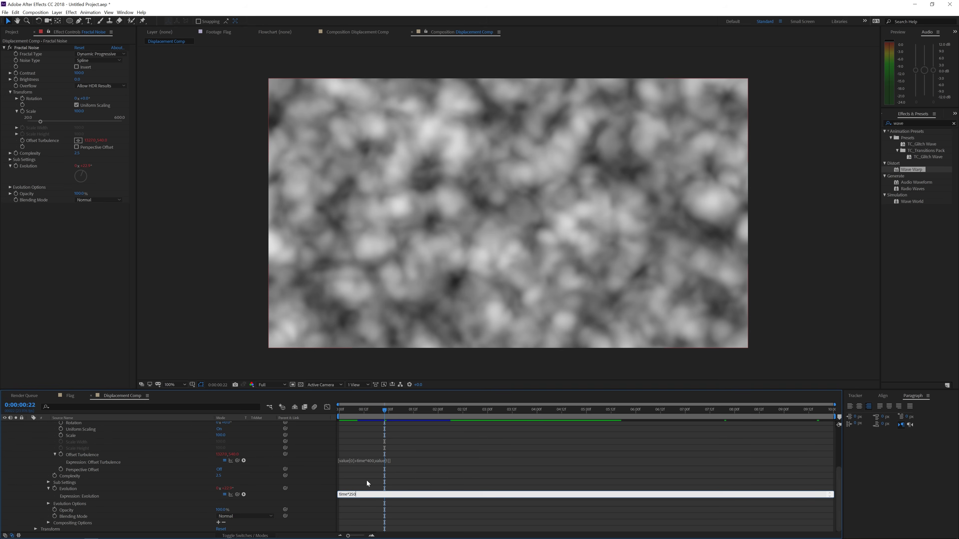
{"action": "left_click", "coordinate": [366, 480]}
{"action": "key", "text": "space"}
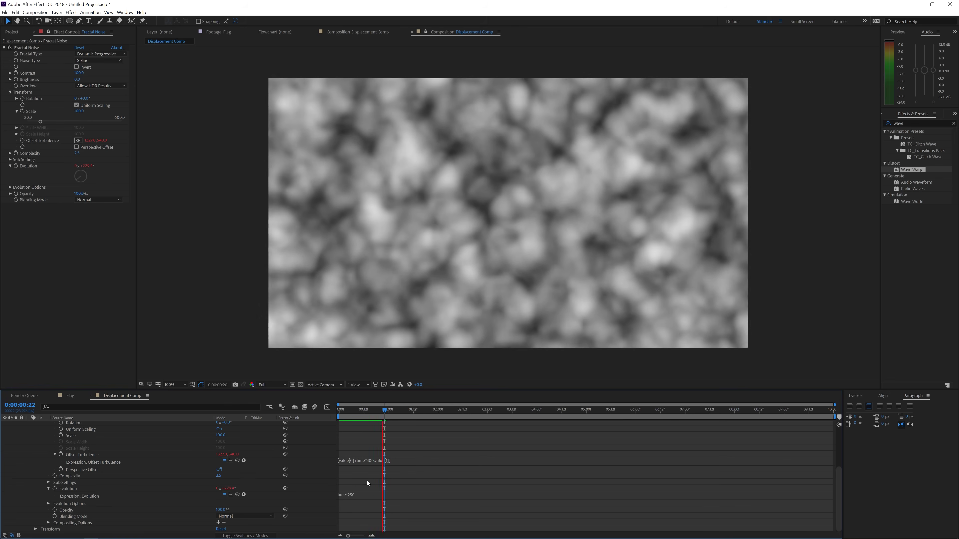
{"action": "key", "text": "space"}
{"action": "key", "text": "ctrl+z"}
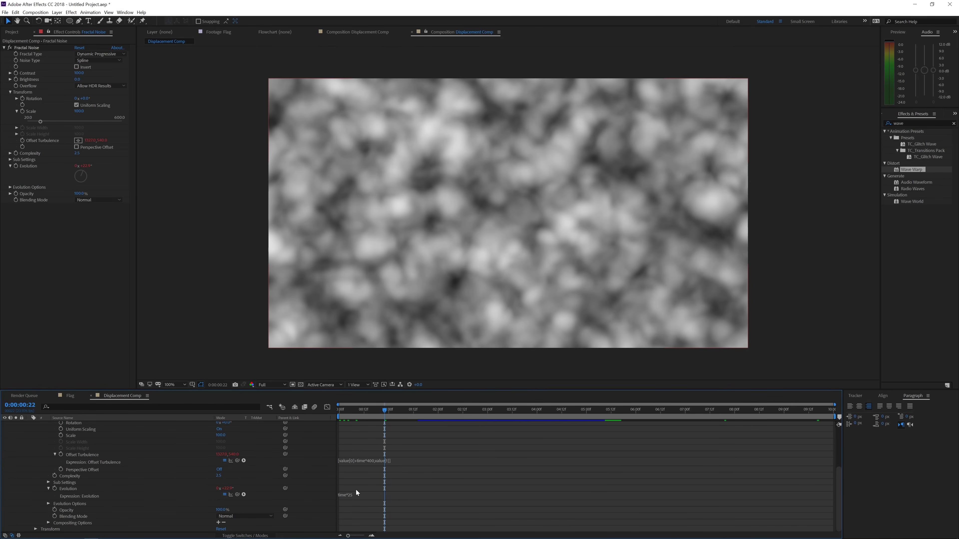
- Set the Evolution expression to time*50 and preview the noise animation
{"action": "left_click", "coordinate": [357, 493]}
{"action": "key", "text": "BackSpace"}
{"action": "type", "text": "0"}
{"action": "left_click", "coordinate": [359, 476]}
{"action": "key", "text": "space"}
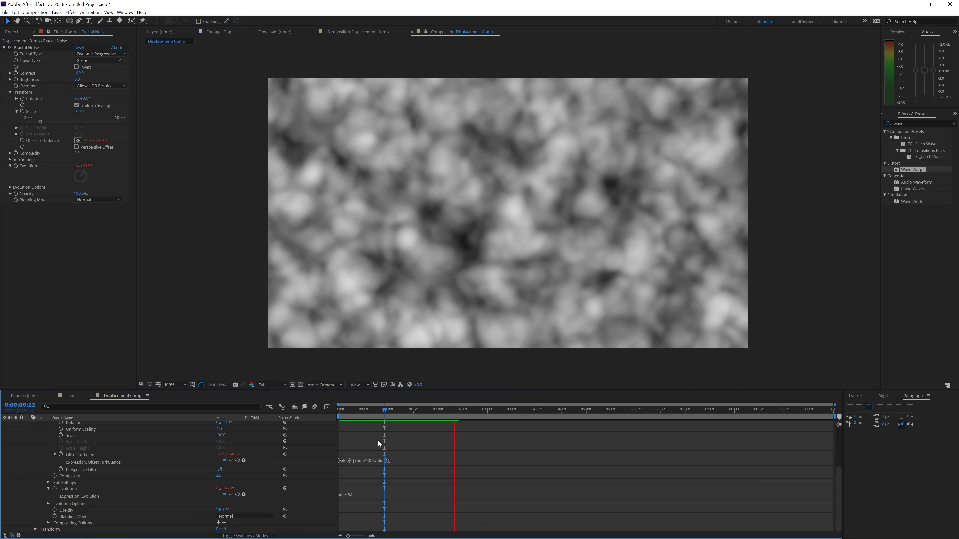
{"action": "left_click", "coordinate": [406, 408]}
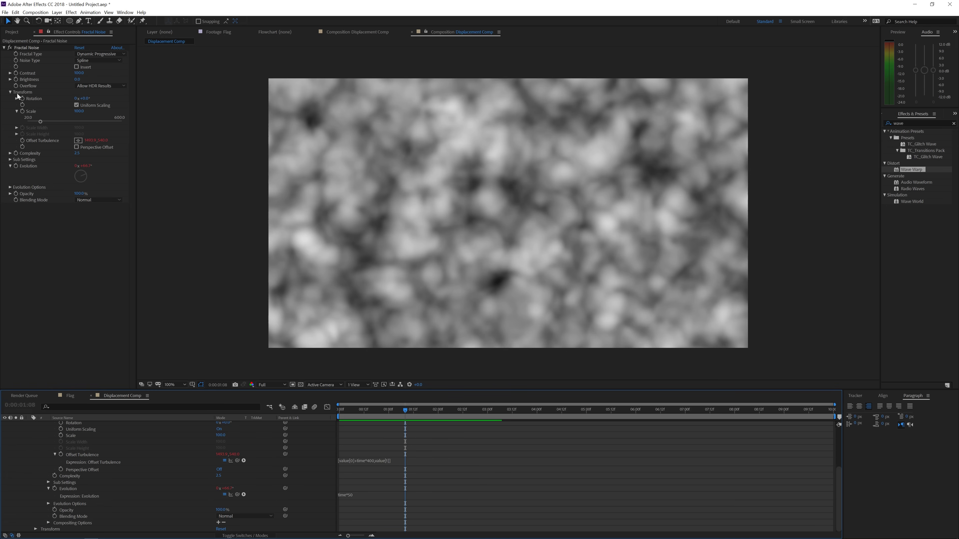
- Disable Uniform Scaling on the Fractal Noise, raise Scale Width slightly, and increase Scale Height to about 167
{"action": "left_click", "coordinate": [77, 108]}
{"action": "left_click", "coordinate": [77, 106]}
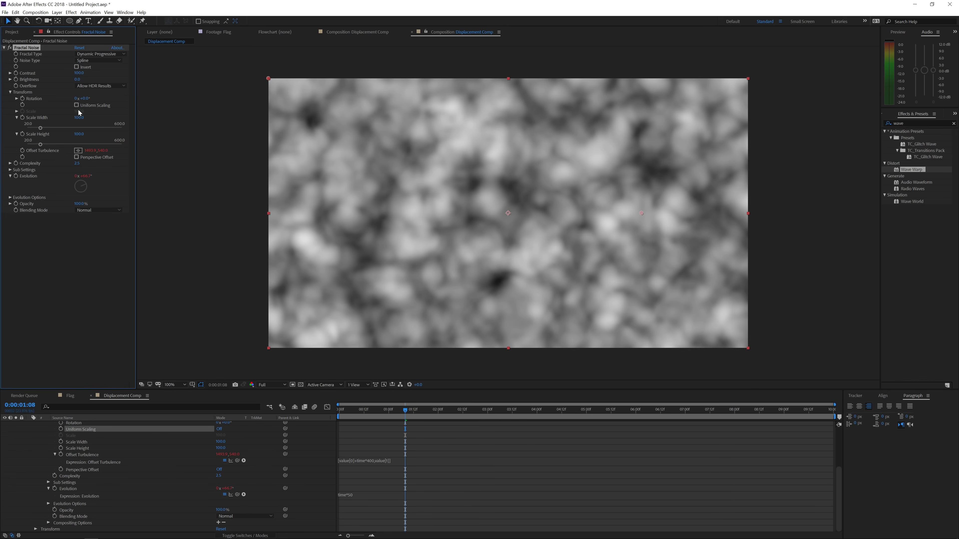
{"action": "left_click_drag", "start_coordinate": [79, 117], "coordinate": [104, 135]}
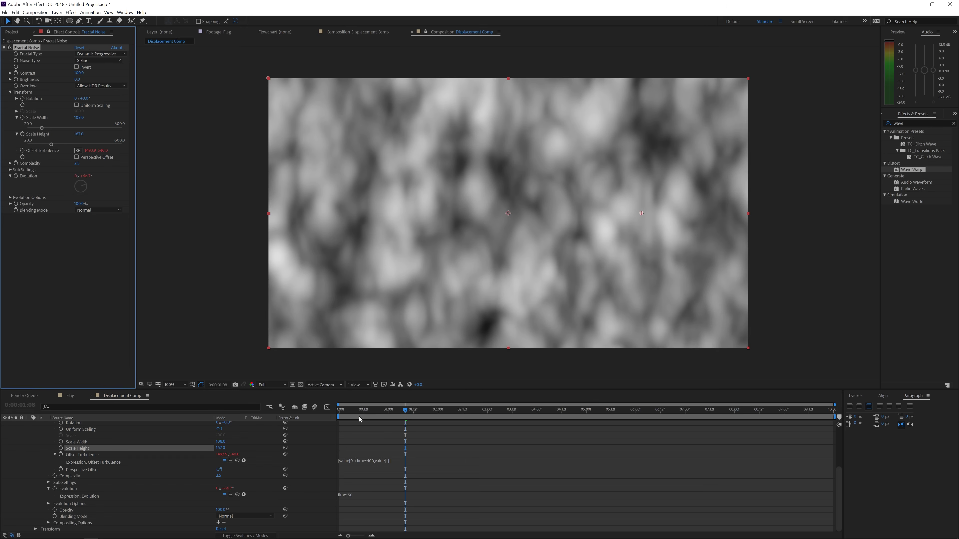
- Duplicate the Fractal Noise layer
{"action": "scroll", "coordinate": [373, 453], "scroll_direction": "up", "scroll_amount": 5}
{"action": "left_click", "coordinate": [58, 426]}
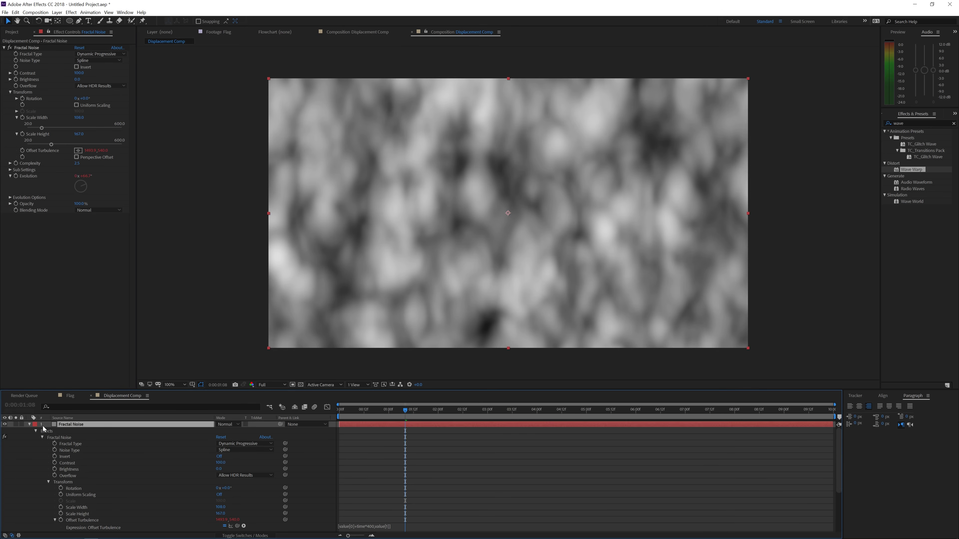
{"action": "left_click", "coordinate": [16, 12]}
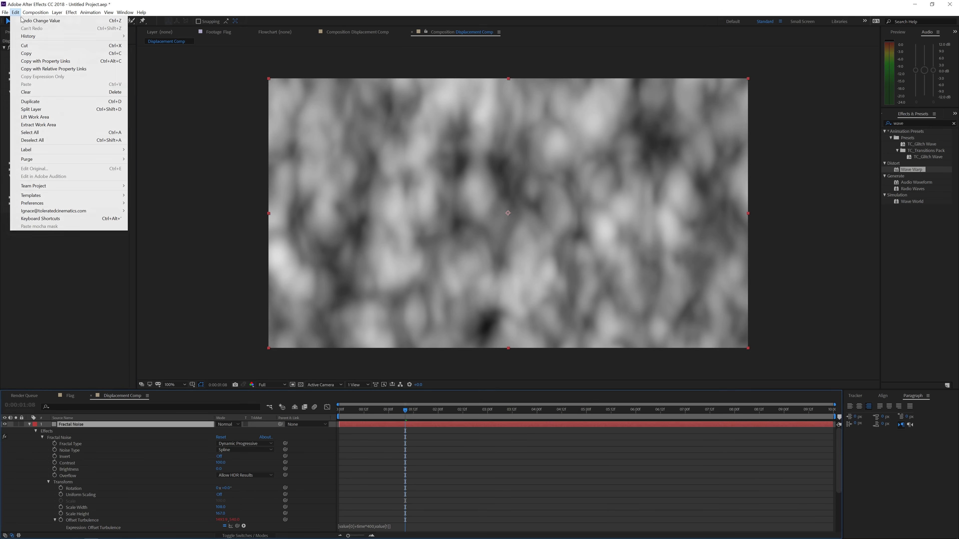
{"action": "left_click", "coordinate": [35, 101]}
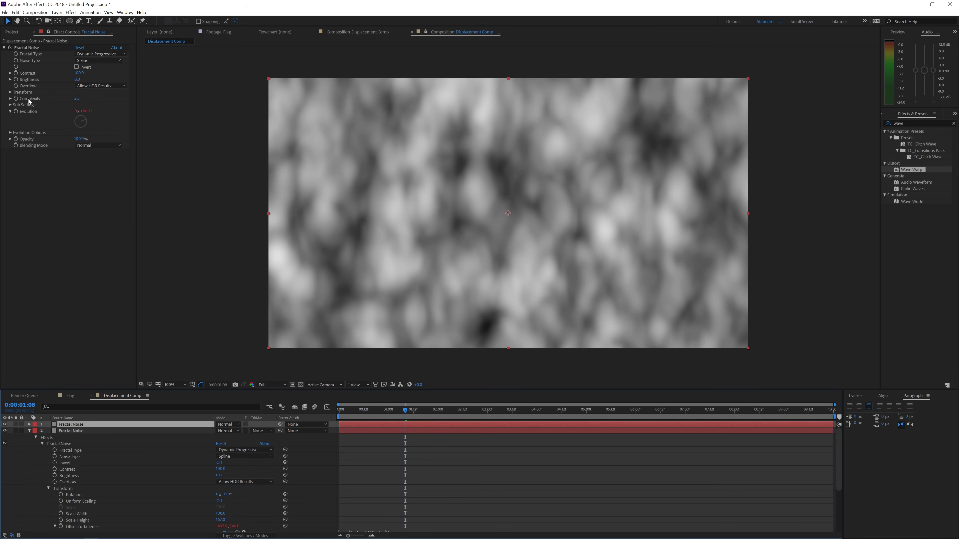
- Stretch the duplicate's noise to a Scale Width of about 148 and Scale Height of about 450, and lower its Brightness to about -20
{"action": "left_click", "coordinate": [10, 93]}
{"action": "left_click", "coordinate": [17, 117]}
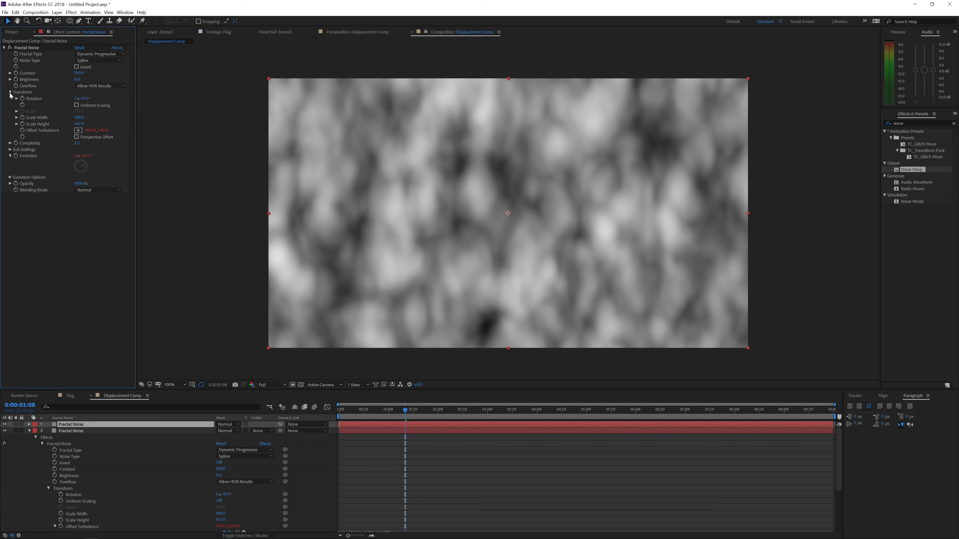
{"action": "mouse_move", "coordinate": [79, 117]}
{"action": "left_mouse_down"}
{"action": "mouse_move", "coordinate": [125, 135]}
{"action": "mouse_move", "coordinate": [195, 137]}
{"action": "left_mouse_up"}
{"action": "mouse_move", "coordinate": [78, 79]}
{"action": "left_mouse_down"}
{"action": "mouse_move", "coordinate": [93, 79]}
{"action": "mouse_move", "coordinate": [70, 79]}
{"action": "left_mouse_up"}
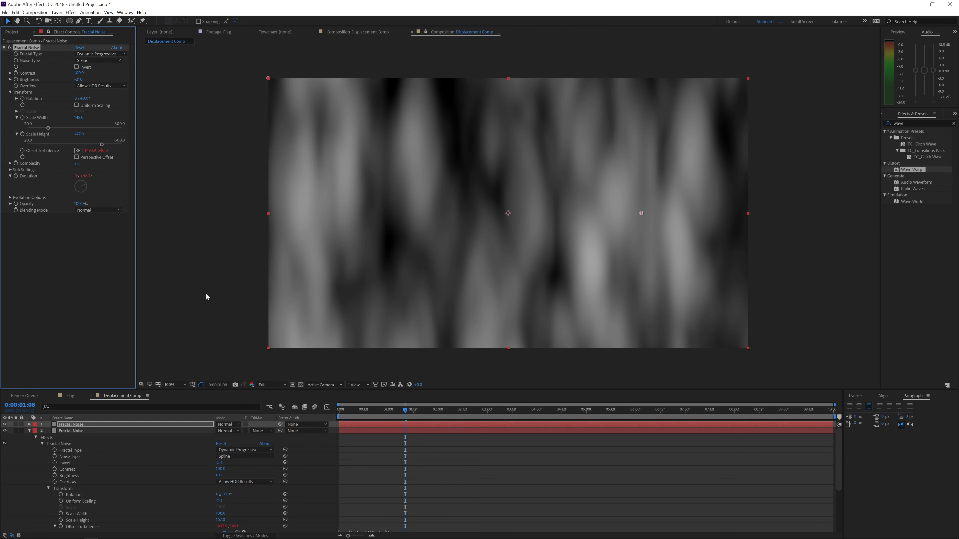
- Set the duplicate noise layer's blending mode to Multiply and lower its opacity to about 37%
{"action": "left_click", "coordinate": [228, 425]}
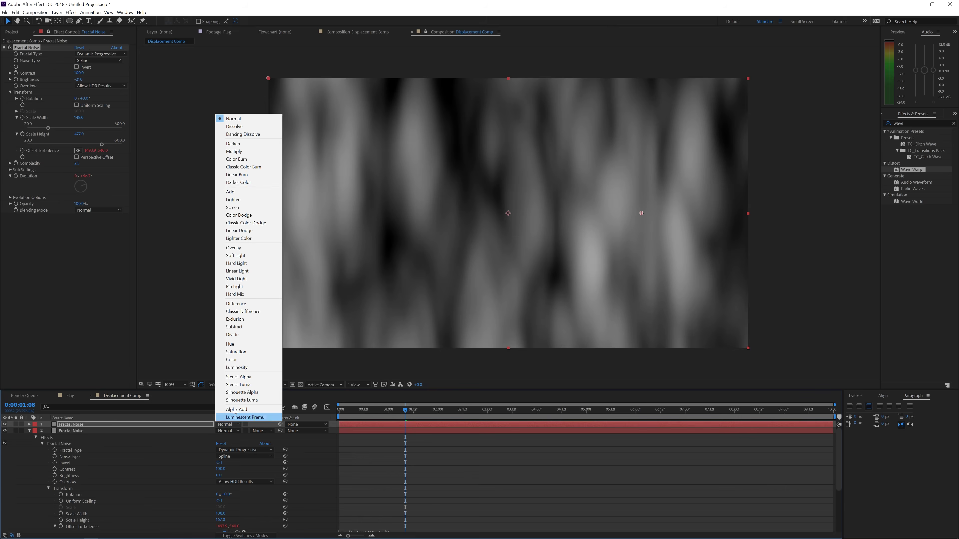
{"action": "left_click", "coordinate": [245, 151]}
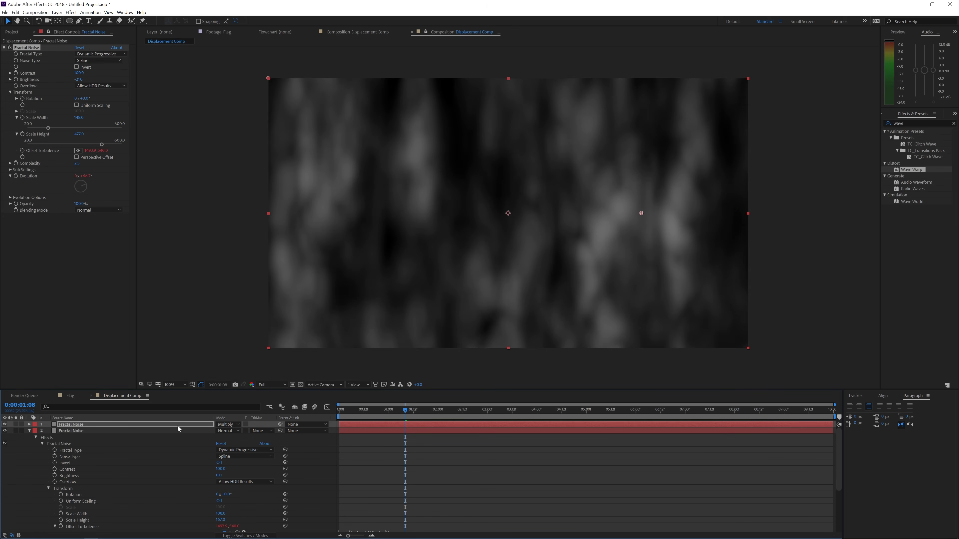
{"action": "key", "text": "t"}
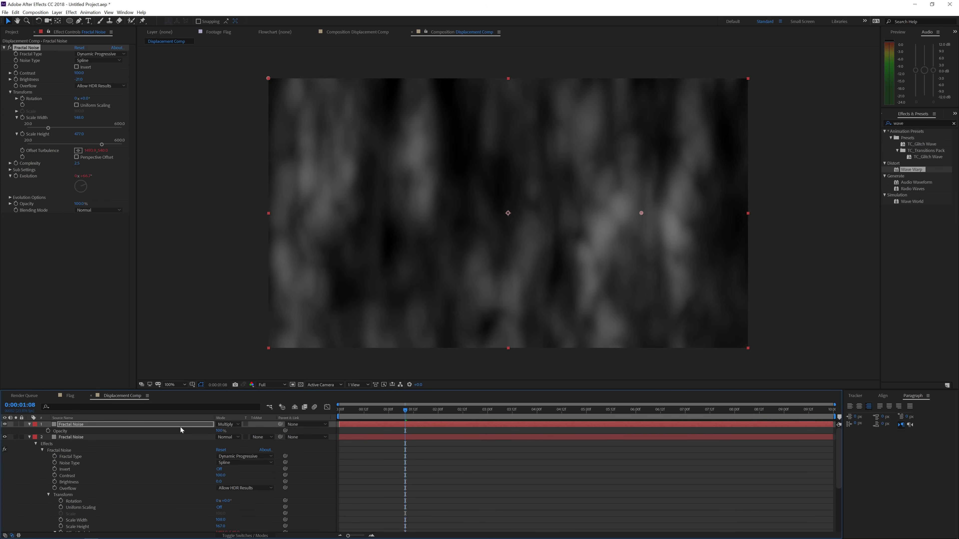
{"action": "left_click_drag", "start_coordinate": [218, 431], "coordinate": [415, 416]}
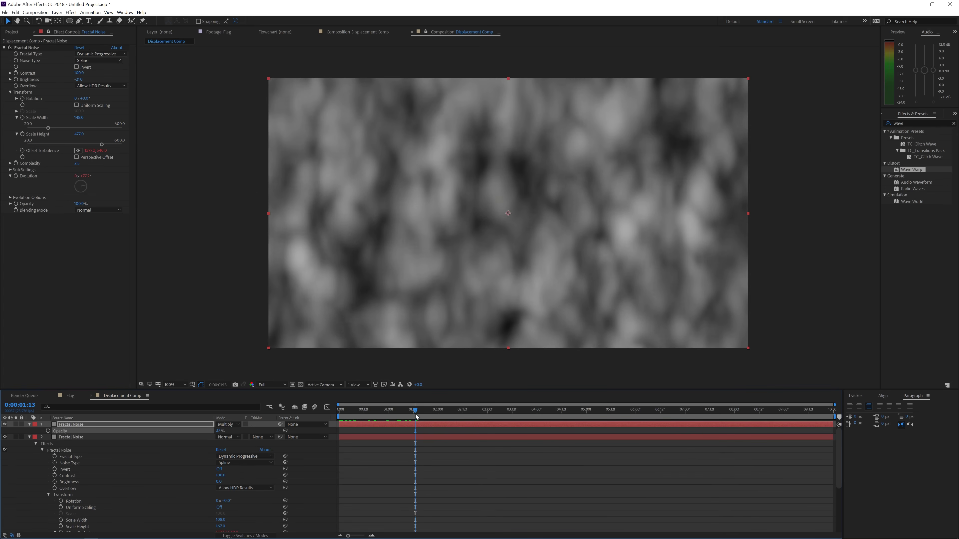
- Change the time multiplier in the lower noise layer's Offset Turbulence expression and scrub through the animation to check the motion
{"action": "scroll", "coordinate": [368, 480], "scroll_direction": "down", "scroll_amount": 5}
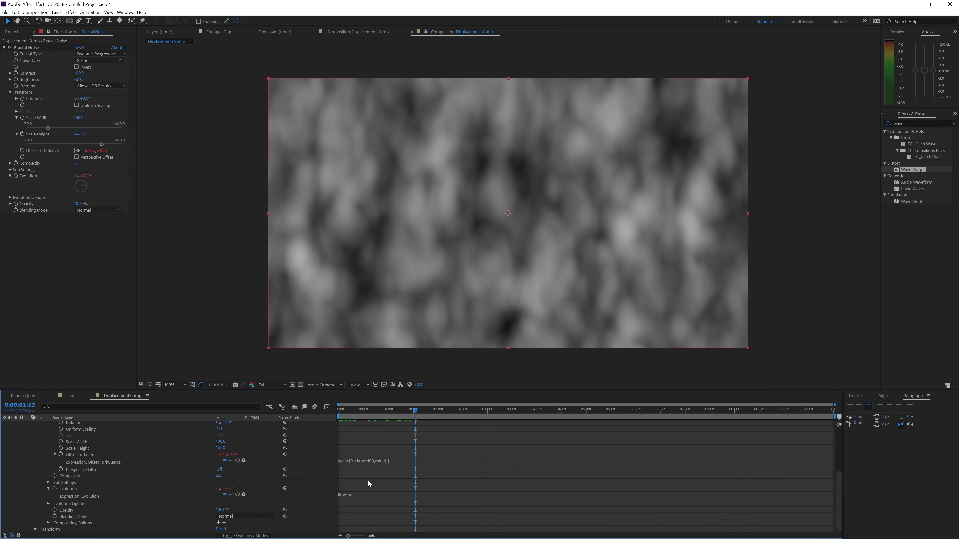
{"action": "left_click", "coordinate": [369, 460]}
{"action": "left_click", "coordinate": [371, 460]}
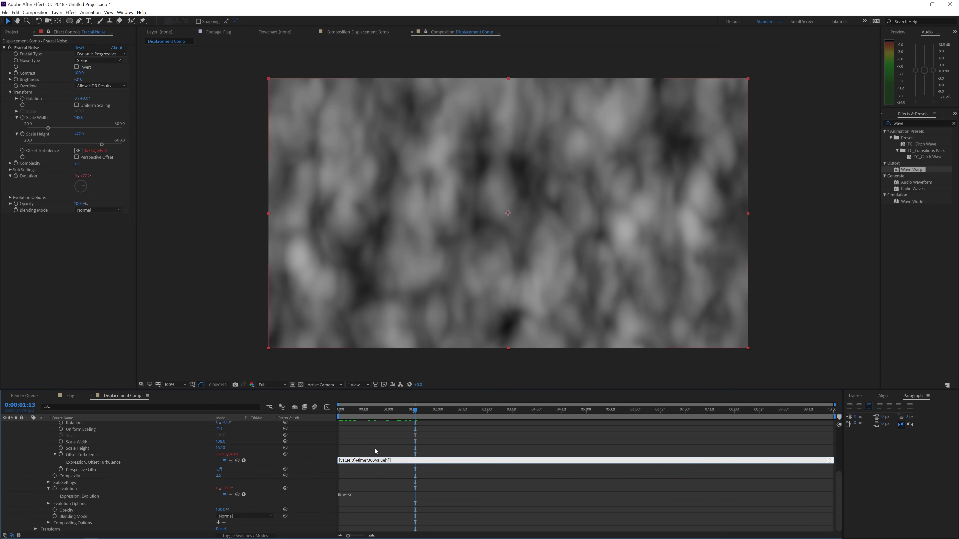
{"action": "left_click", "coordinate": [375, 448]}
{"action": "scroll", "coordinate": [374, 447], "scroll_direction": "up", "scroll_amount": 4}
{"action": "left_click_drag", "start_coordinate": [341, 412], "coordinate": [547, 408]}
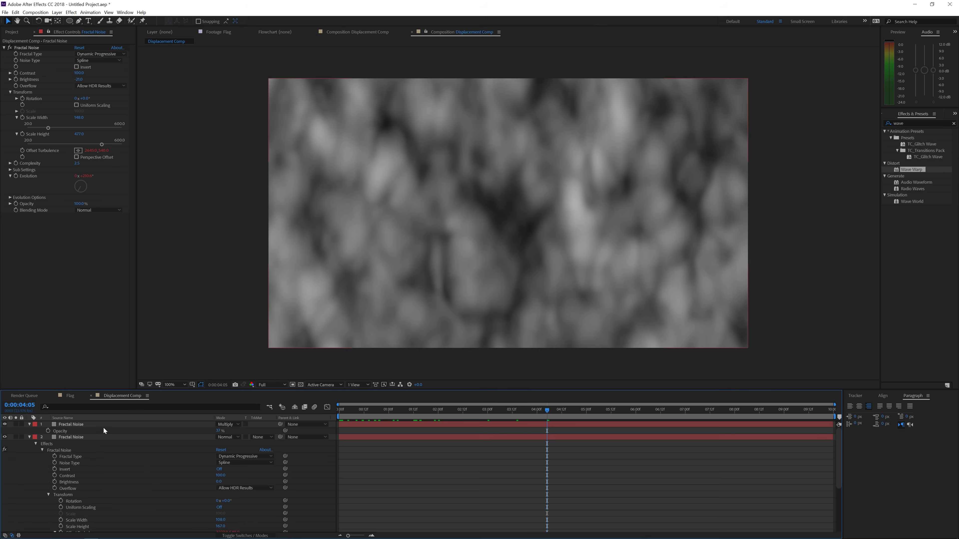
- Duplicate the Multiply noise layer and set the new copy to Normal blending mode at full opacity
{"action": "left_click", "coordinate": [103, 423]}
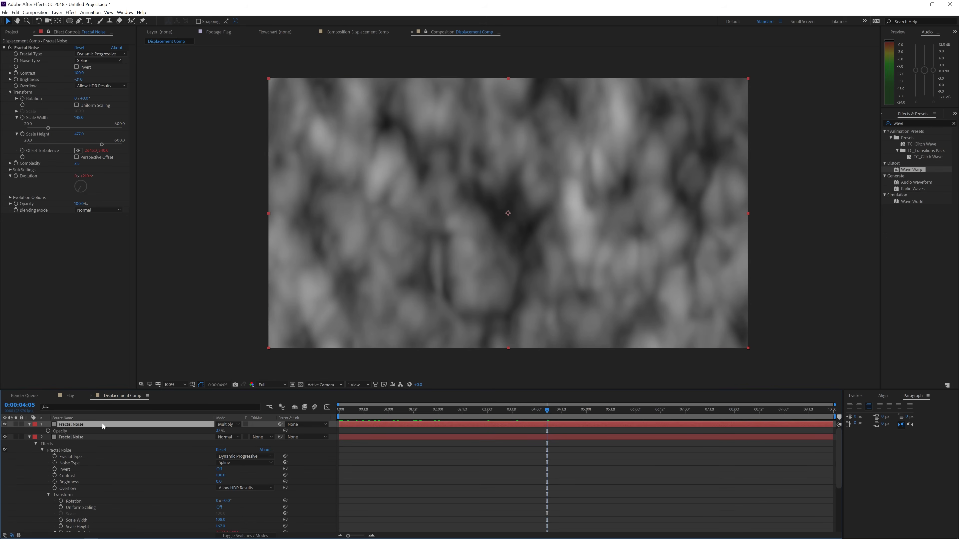
{"action": "key", "text": "ctrl+d"}
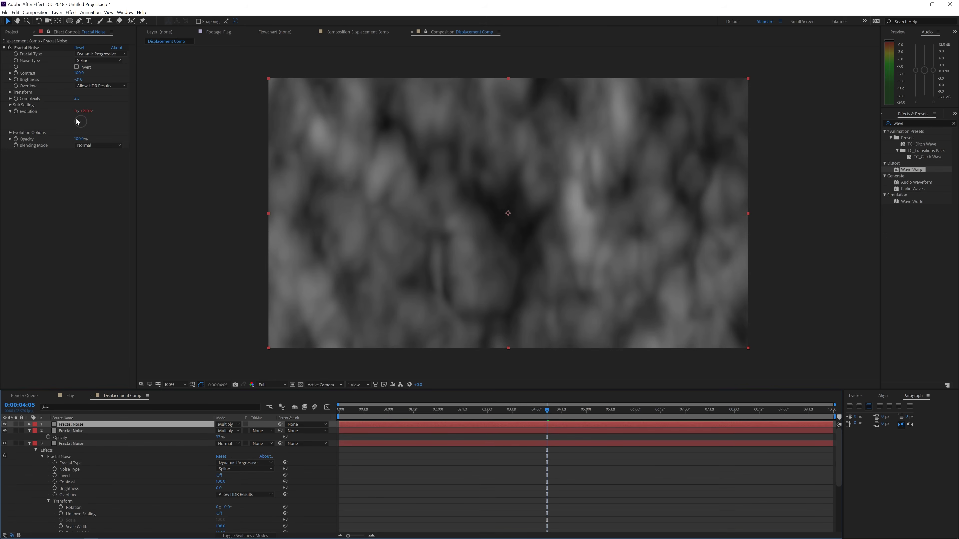
{"action": "left_click", "coordinate": [227, 424]}
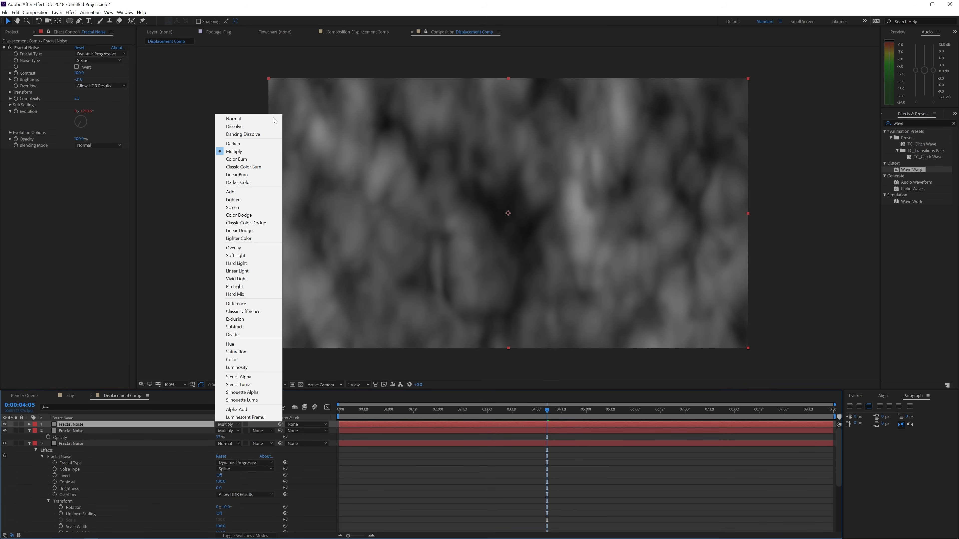
{"action": "left_click", "coordinate": [234, 118]}
{"action": "left_click_drag", "start_coordinate": [219, 432], "coordinate": [304, 433]}
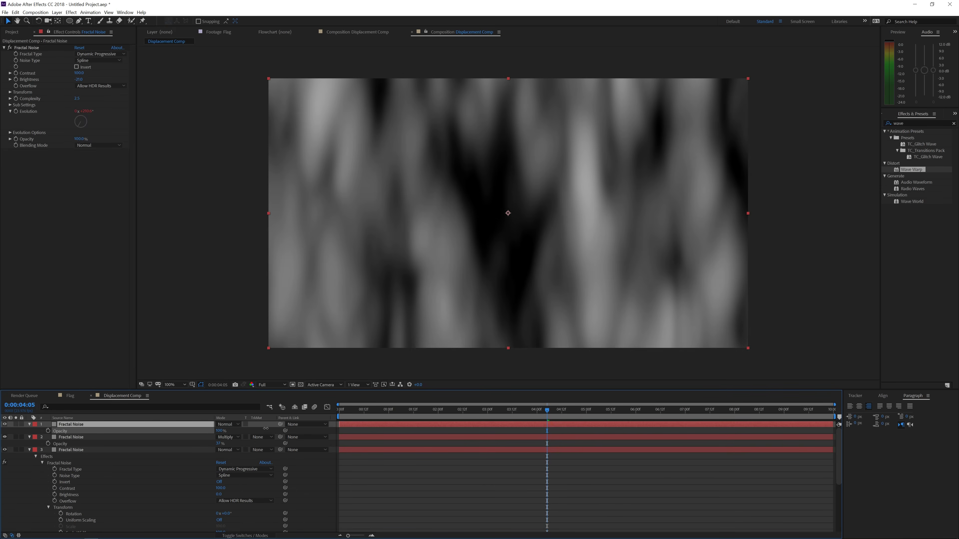
- On the topmost noise layer, lower Contrast, reduce Scale Height to about 180 and Scale Width to about 82, and raise Complexity and Brightness
{"action": "left_click", "coordinate": [110, 424]}
{"action": "left_click_drag", "start_coordinate": [79, 72], "coordinate": [63, 74]}
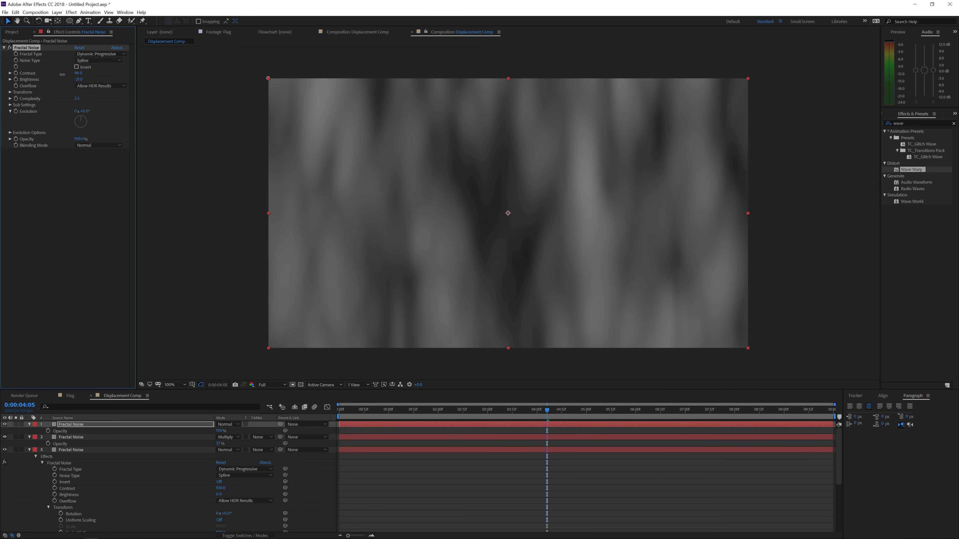
{"action": "left_click", "coordinate": [9, 92]}
{"action": "left_click_drag", "start_coordinate": [76, 124], "coordinate": [2, 157]}
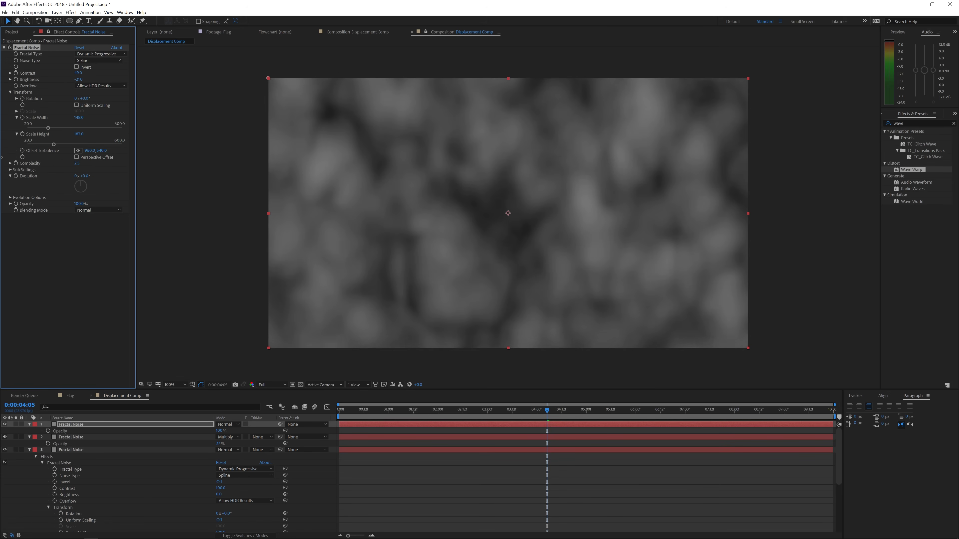
{"action": "mouse_move", "coordinate": [78, 118]}
{"action": "left_mouse_down"}
{"action": "mouse_move", "coordinate": [45, 118]}
{"action": "mouse_move", "coordinate": [60, 124]}
{"action": "left_mouse_up"}
{"action": "left_click_drag", "start_coordinate": [77, 164], "coordinate": [176, 168]}
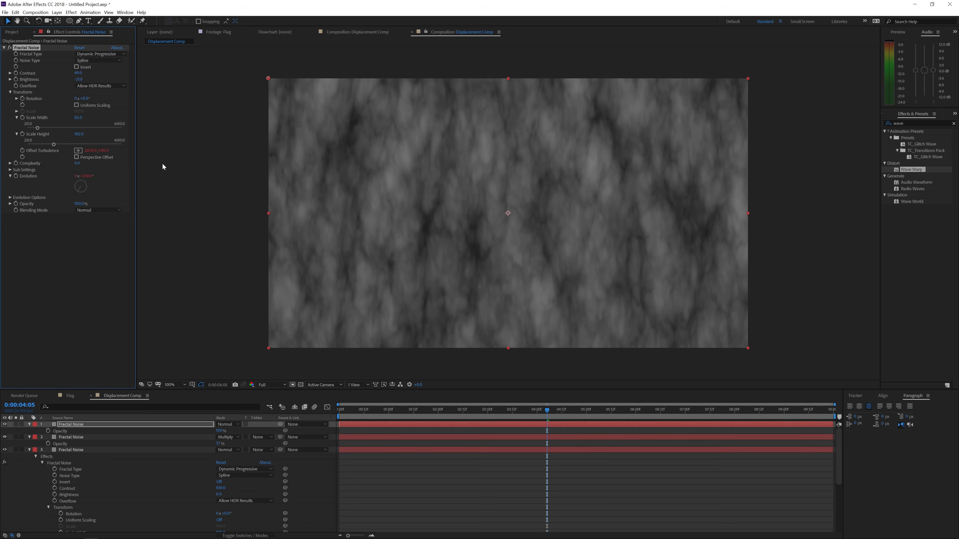
{"action": "mouse_move", "coordinate": [79, 80]}
{"action": "left_mouse_down"}
{"action": "mouse_move", "coordinate": [61, 73]}
{"action": "mouse_move", "coordinate": [93, 79]}
{"action": "mouse_move", "coordinate": [88, 72]}
{"action": "left_mouse_up"}
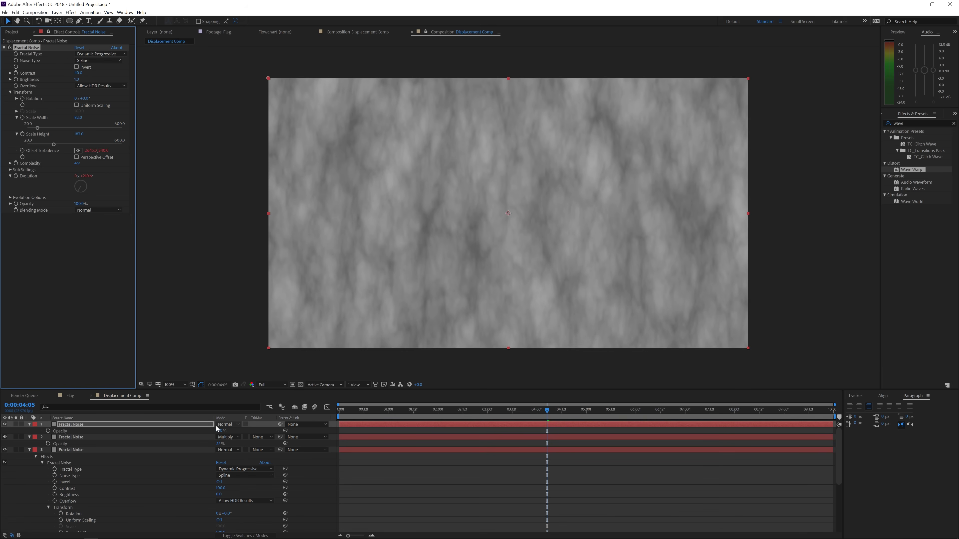
- Set the topmost noise layer's blending mode to Multiply, lower its opacity to about 40%, and scrub through the animation
{"action": "left_click", "coordinate": [226, 425]}
{"action": "left_click", "coordinate": [252, 152]}
{"action": "left_click_drag", "start_coordinate": [220, 431], "coordinate": [198, 431]}
{"action": "left_click", "coordinate": [395, 470]}
{"action": "left_click_drag", "start_coordinate": [379, 410], "coordinate": [580, 434]}
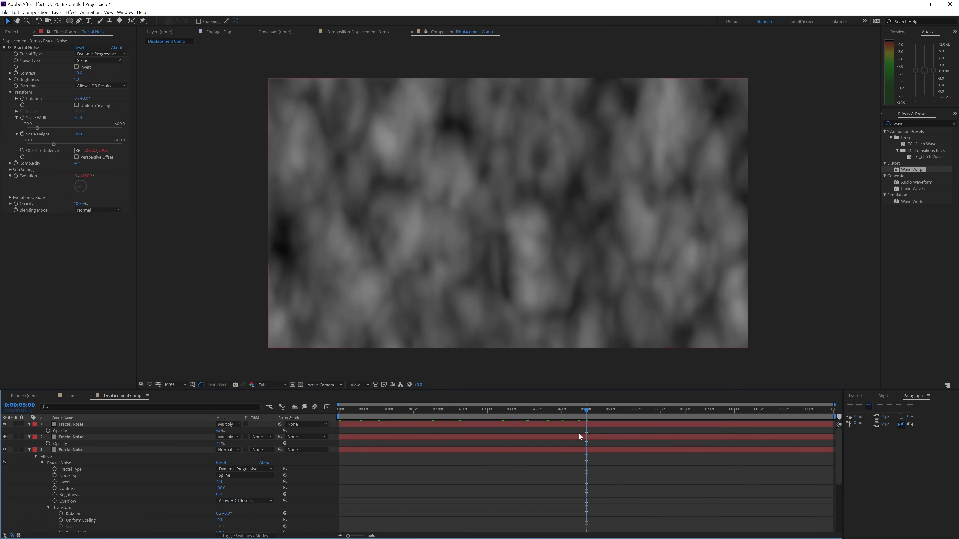
- Raise the middle noise layer's Scale Height to about 580 and the bottom layer's Scale Width to about 180, checking the motion
{"action": "left_click", "coordinate": [81, 436]}
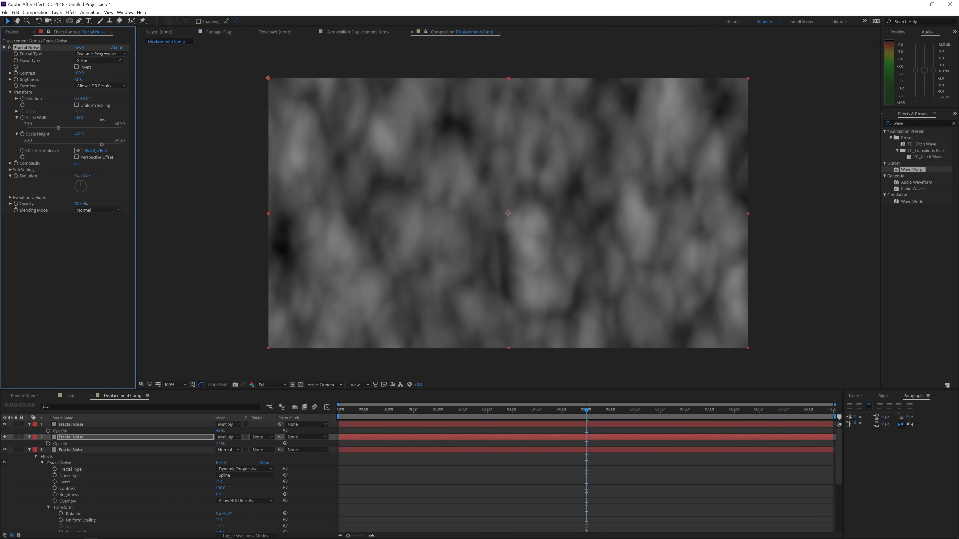
{"action": "left_click_drag", "start_coordinate": [79, 134], "coordinate": [110, 134]}
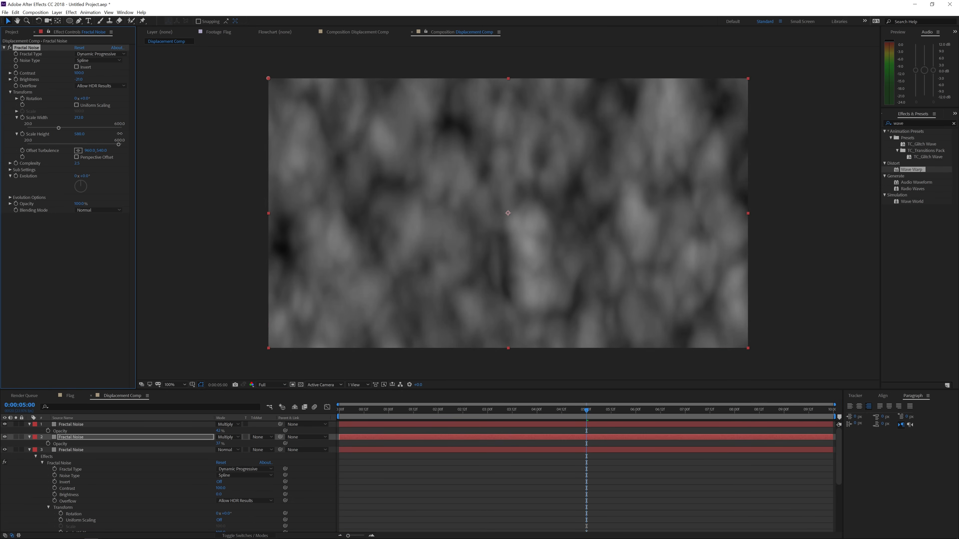
{"action": "left_click", "coordinate": [172, 450]}
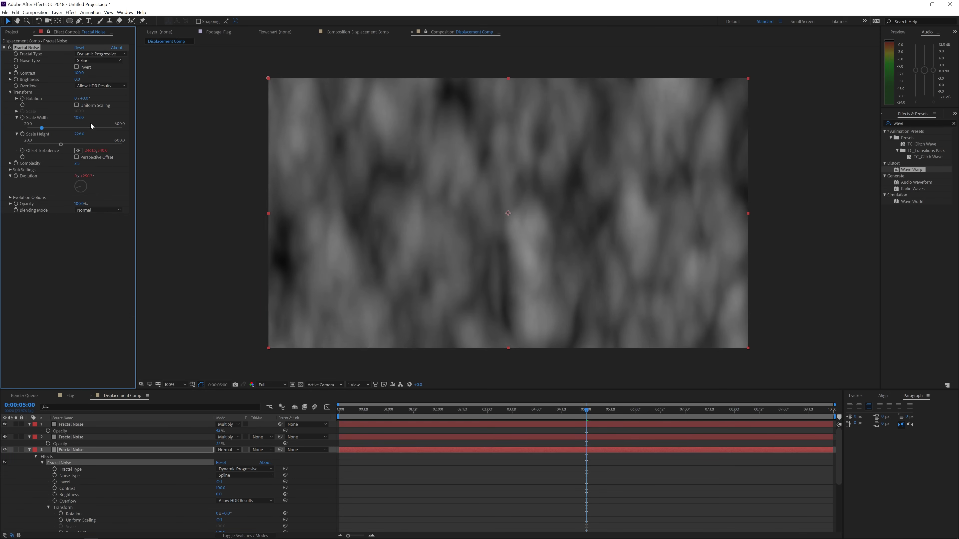
{"action": "left_click_drag", "start_coordinate": [79, 117], "coordinate": [109, 119]}
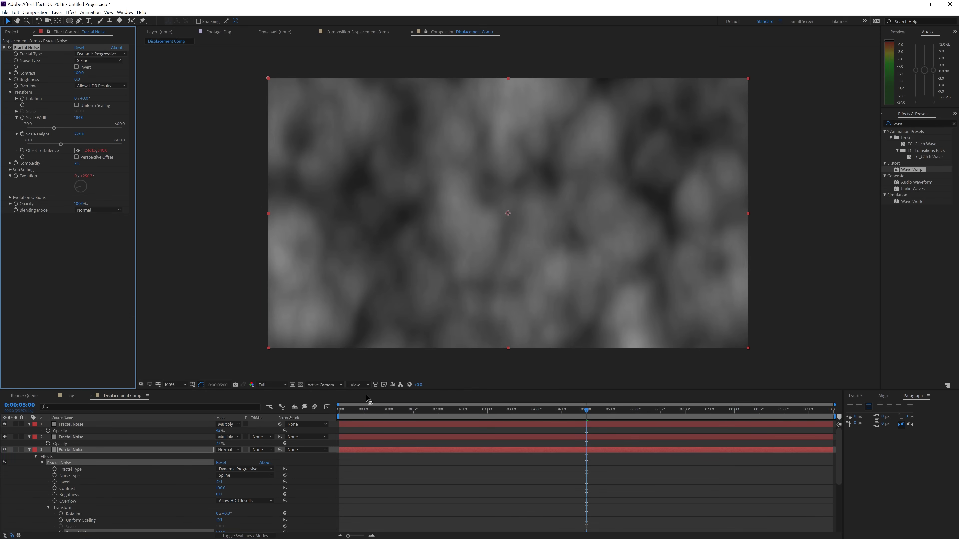
{"action": "left_click_drag", "start_coordinate": [354, 410], "coordinate": [591, 411]}
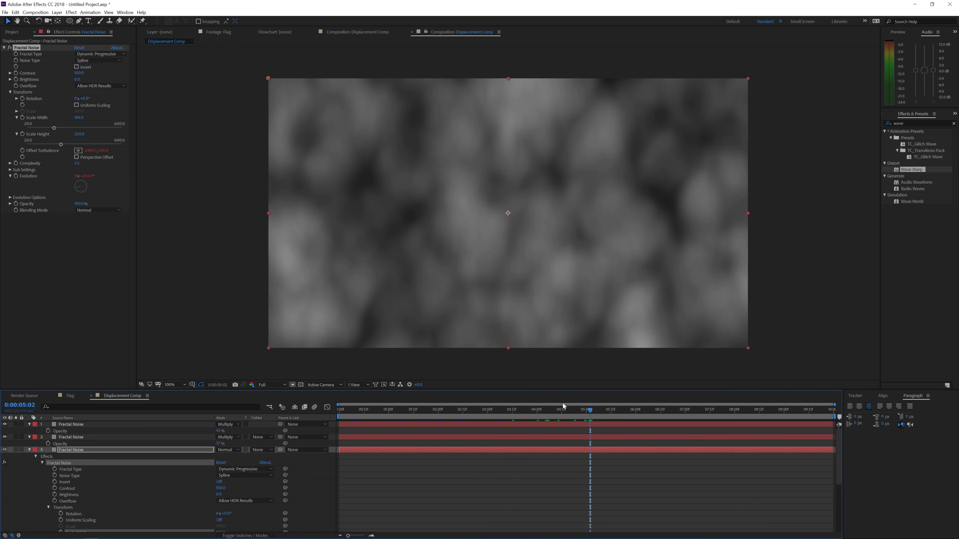
- Add Displacement Comp above Flag Resized in the Flag composition and hide it
{"action": "left_click", "coordinate": [70, 395]}
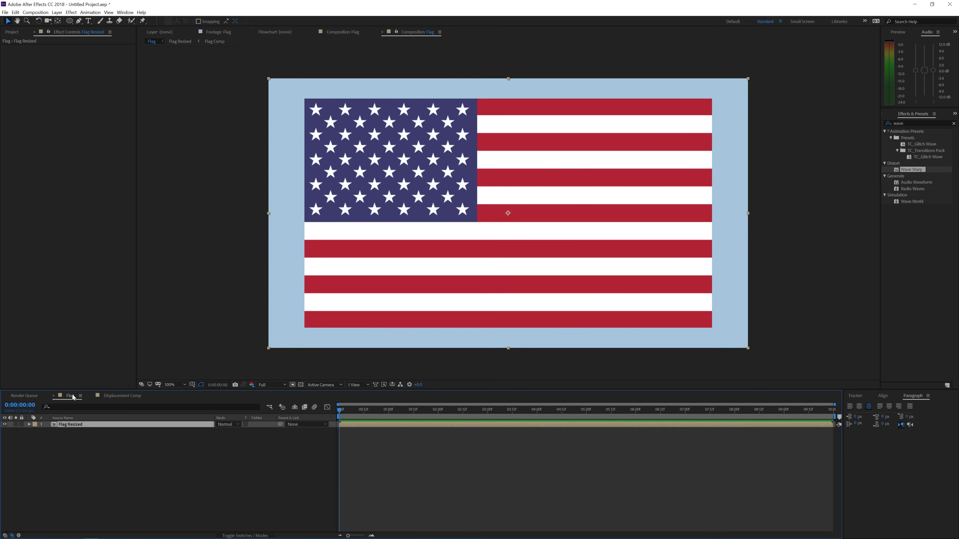
{"action": "left_click", "coordinate": [11, 32]}
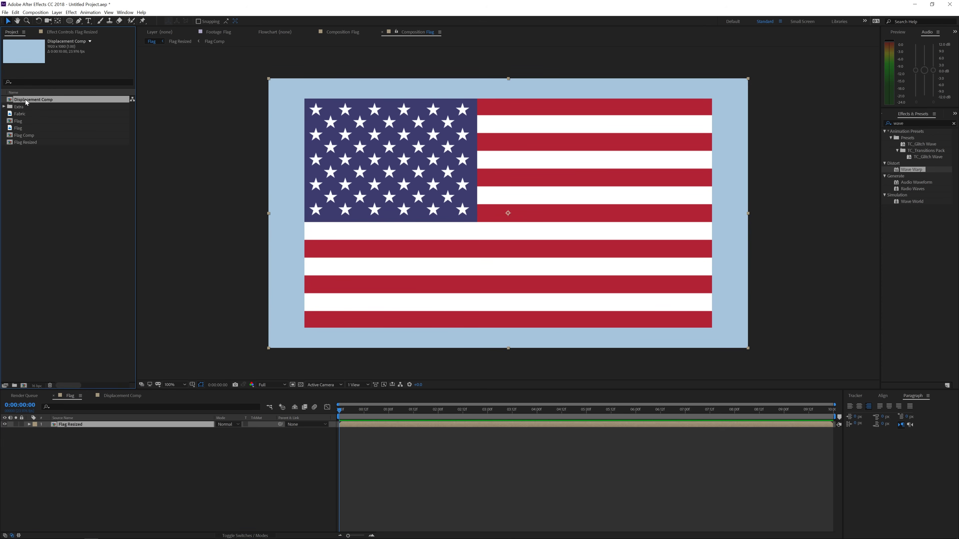
{"action": "left_click_drag", "start_coordinate": [37, 101], "coordinate": [117, 424]}
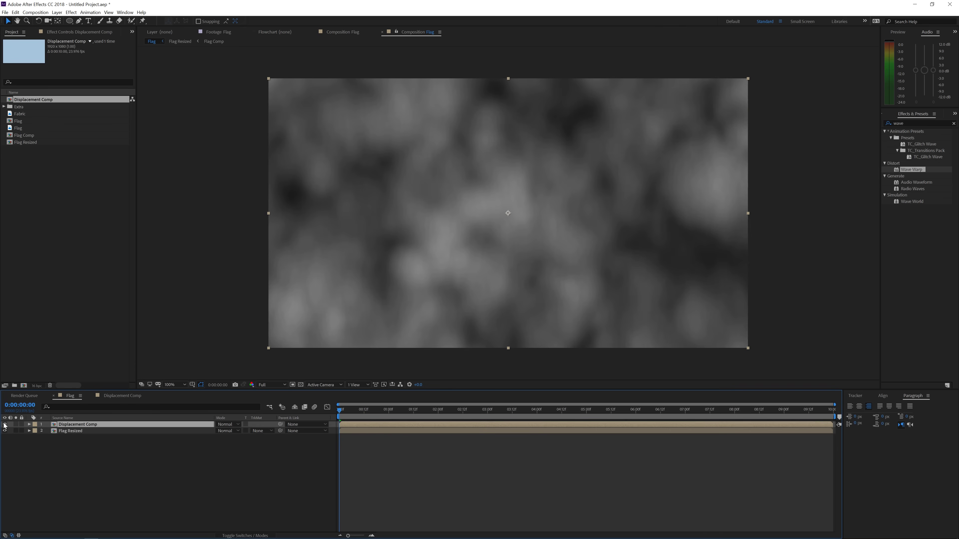
{"action": "left_click", "coordinate": [4, 425]}
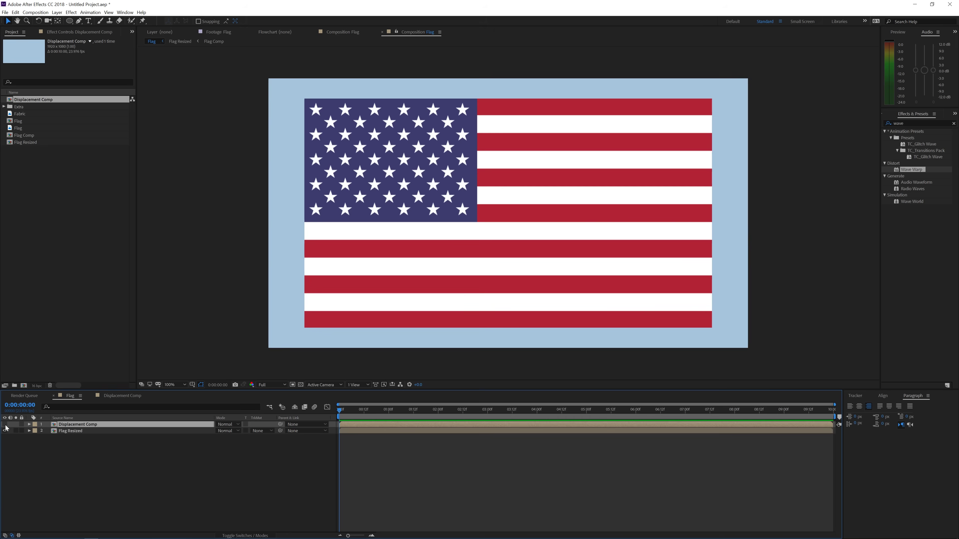
- Scale the Flag Resized layer up to about 129% so the flag fills the frame
{"action": "left_click", "coordinate": [74, 432]}
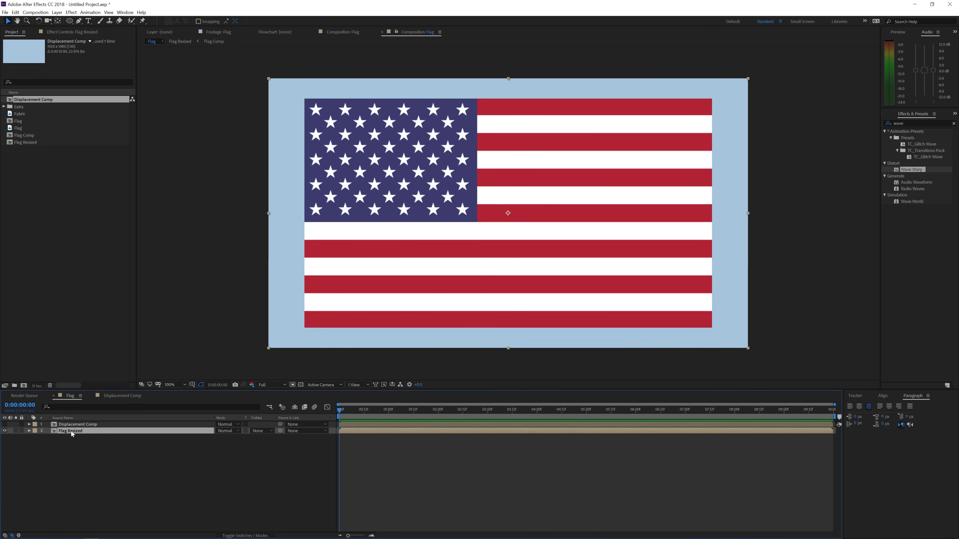
{"action": "key", "text": "s"}
{"action": "left_click_drag", "start_coordinate": [239, 437], "coordinate": [249, 439]}
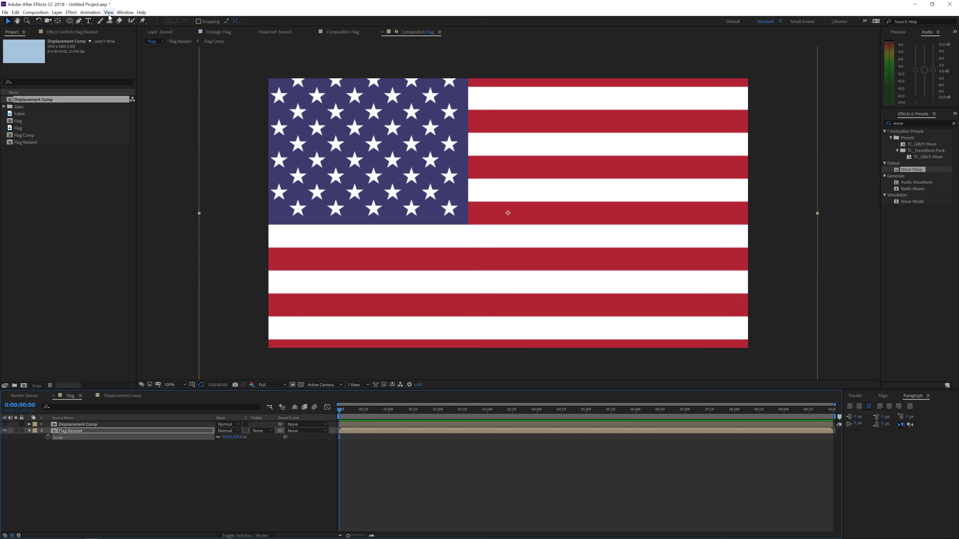
- Apply the Displacement Map effect to Flag Resized and use the Displacement Comp layer as its map
{"action": "left_click", "coordinate": [71, 12]}
{"action": "mouse_move", "coordinate": [101, 64]}
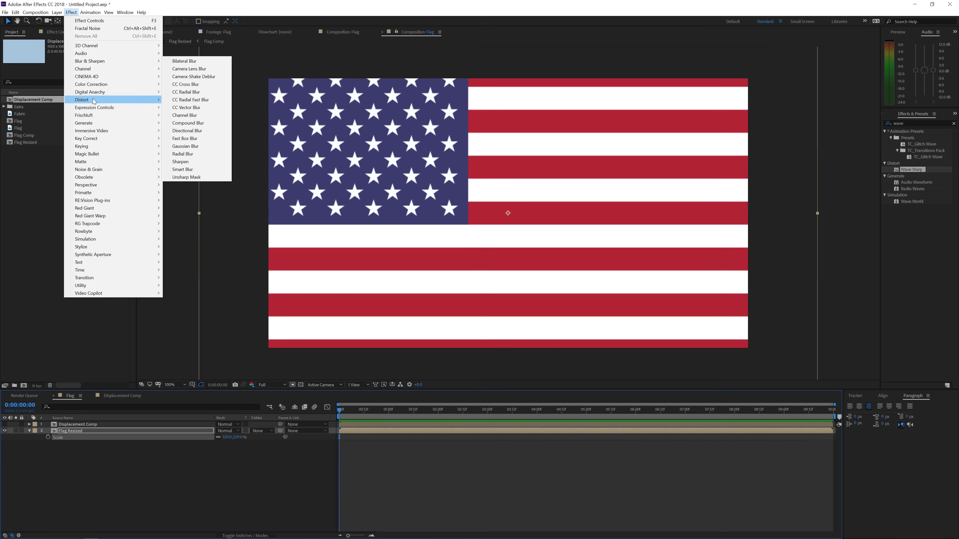
{"action": "mouse_move", "coordinate": [94, 101]}
{"action": "left_click", "coordinate": [195, 243]}
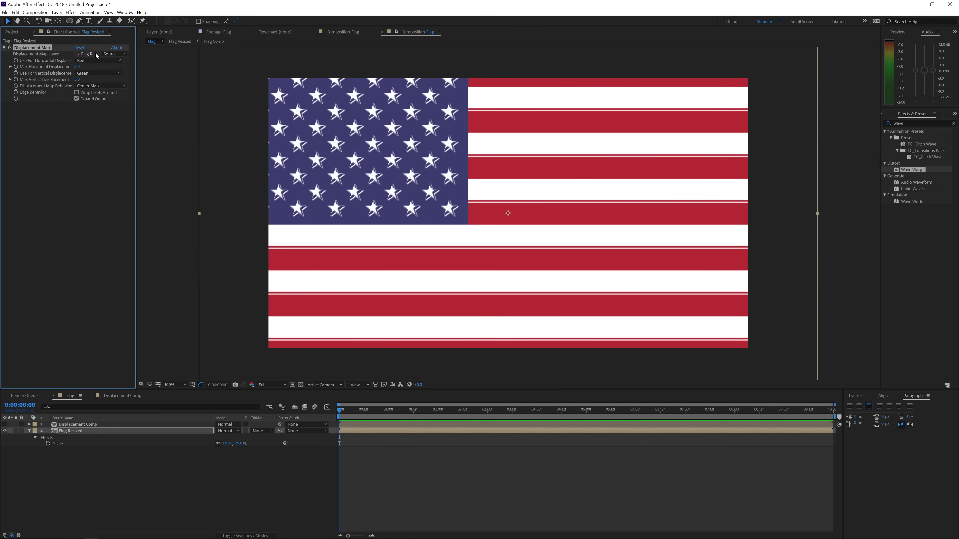
{"action": "left_click", "coordinate": [86, 54]}
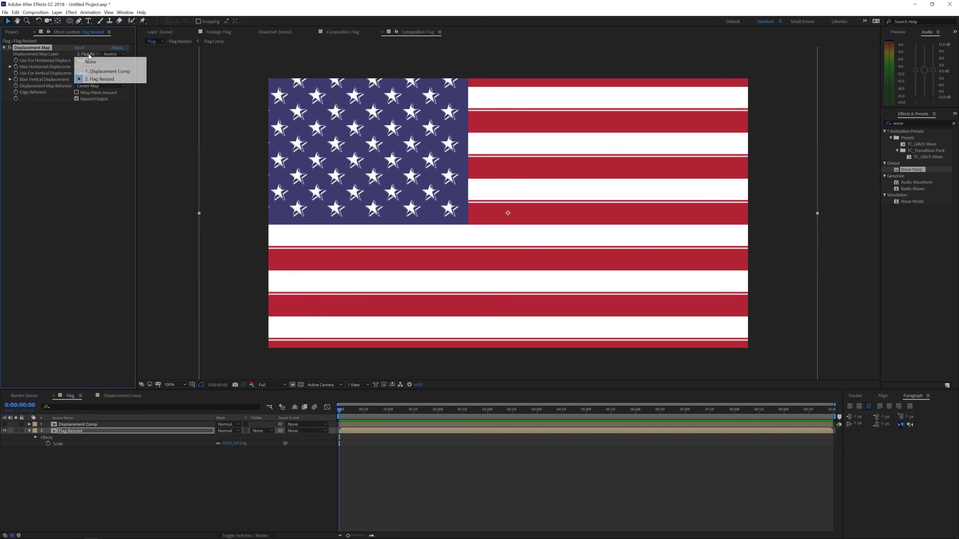
{"action": "left_click", "coordinate": [96, 72]}
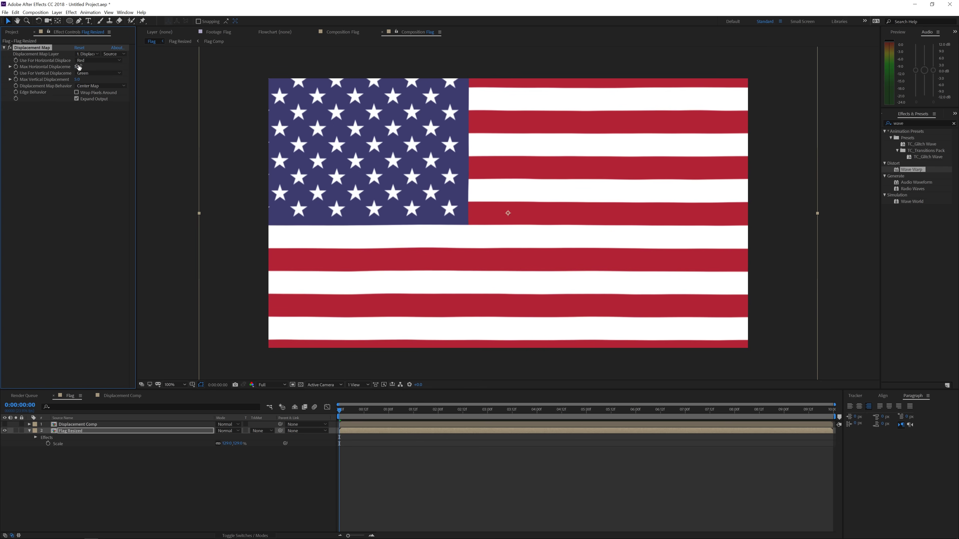
- Set the Displacement Map's maximum horizontal and vertical displacement to 25 and preview the waving motion
{"action": "left_click", "coordinate": [79, 67]}
{"action": "key", "text": "Tab"}
{"action": "type", "text": "25"}
{"action": "key", "text": "Return"}
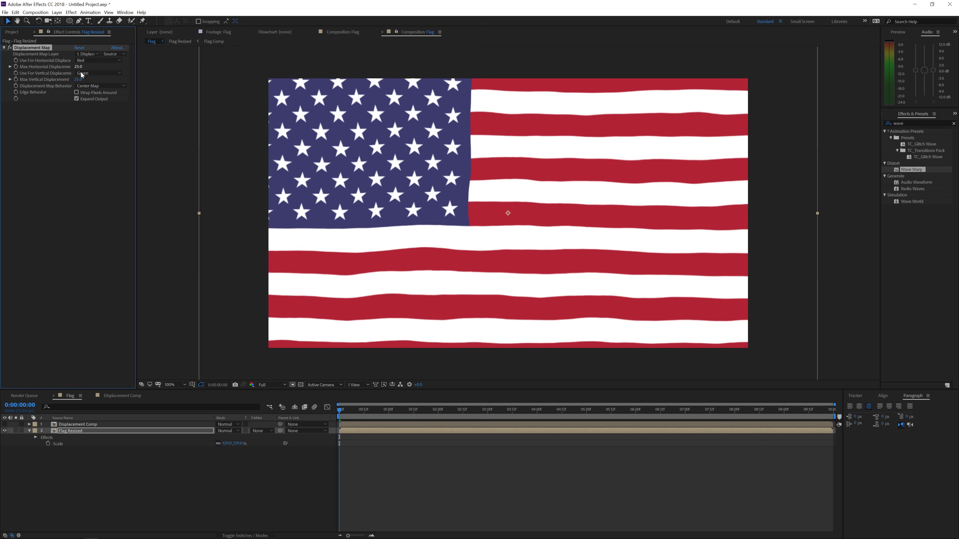
{"action": "key", "text": "space"}
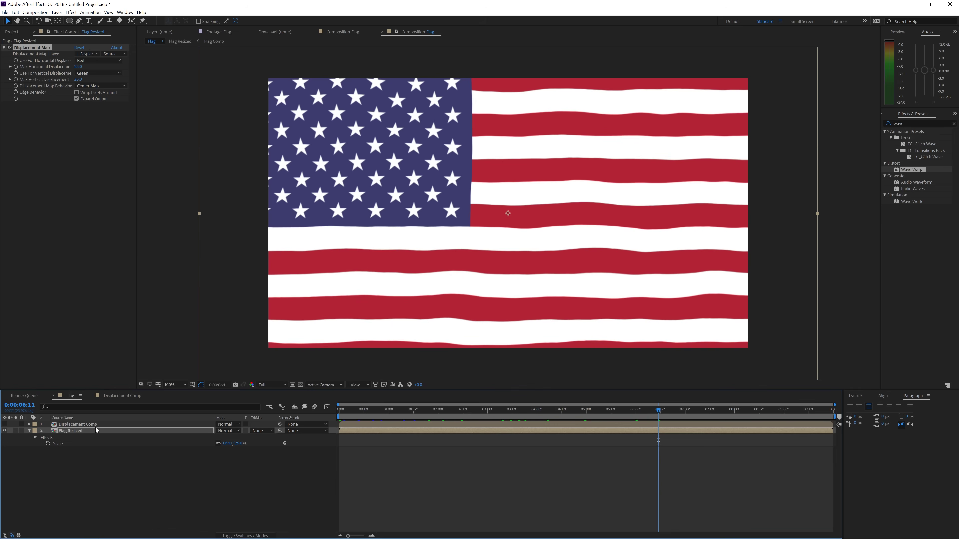
- Duplicate the Displacement Comp layer and make the upper copy visible over the flag
{"action": "left_click", "coordinate": [82, 425]}
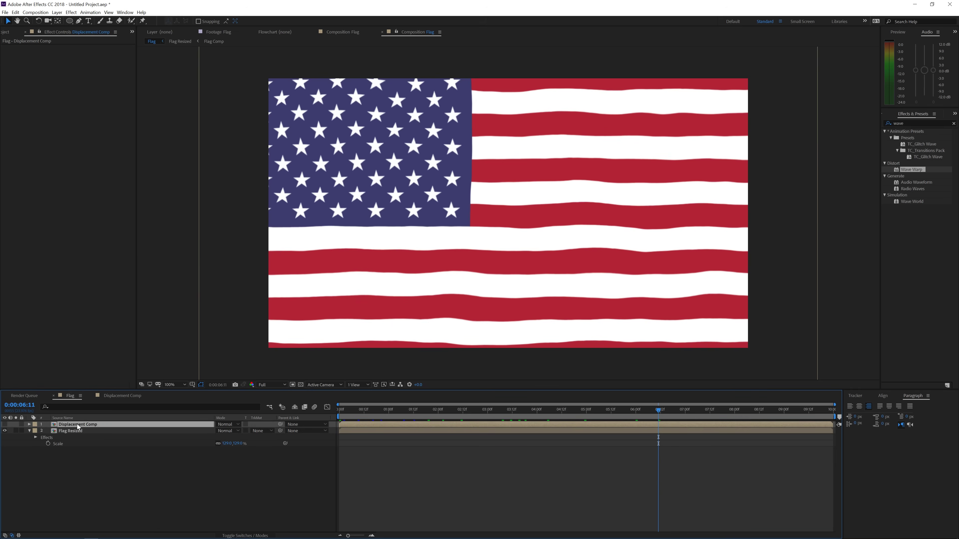
{"action": "key", "text": "ctrl+d"}
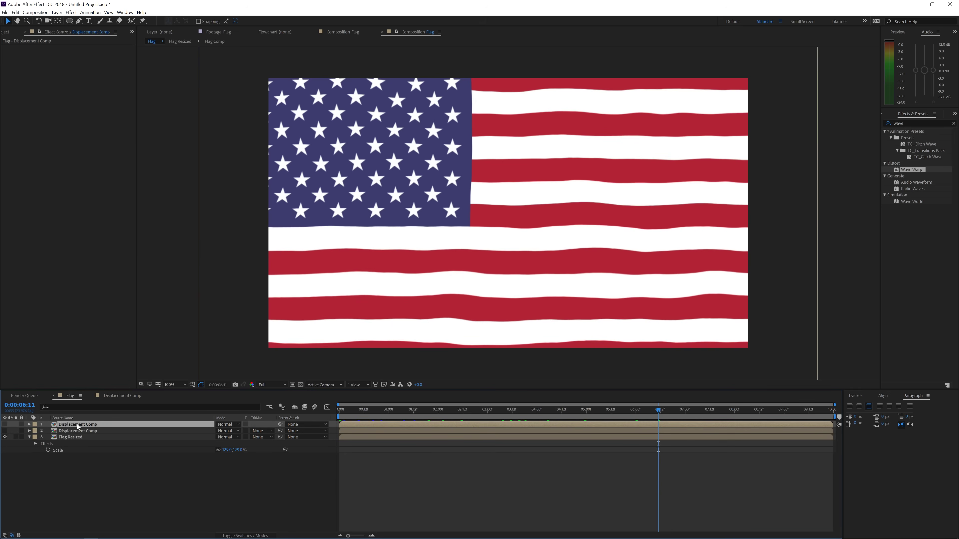
{"action": "left_click", "coordinate": [15, 12]}
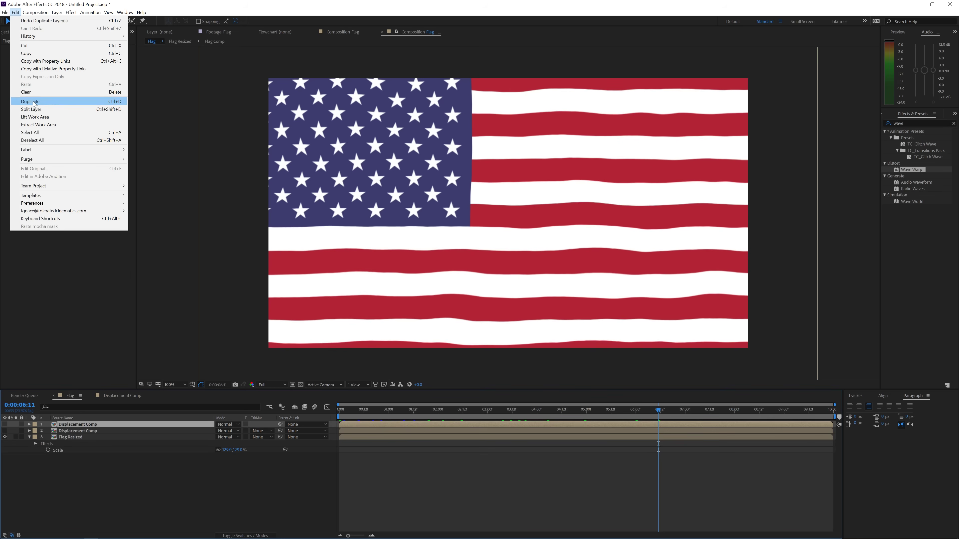
{"action": "left_click", "coordinate": [120, 430]}
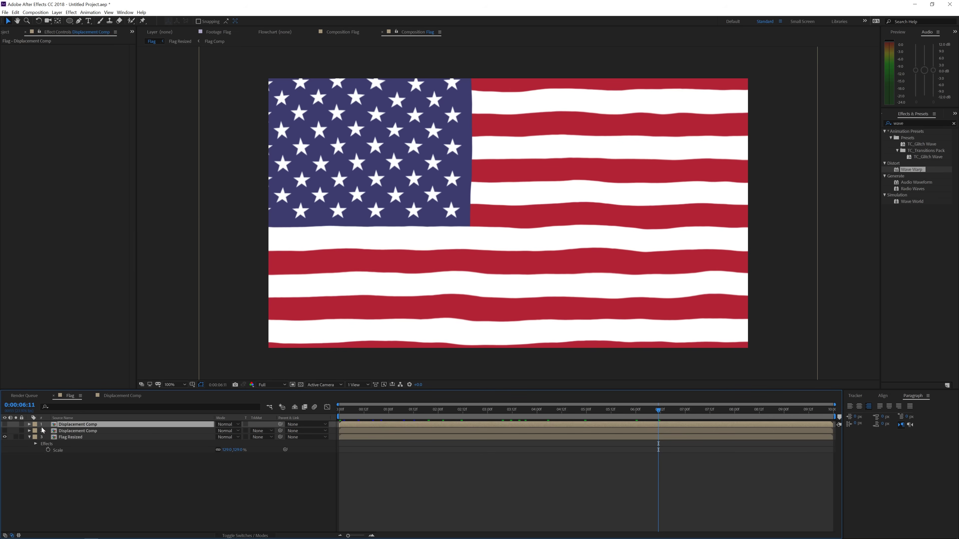
{"action": "left_click", "coordinate": [5, 424]}
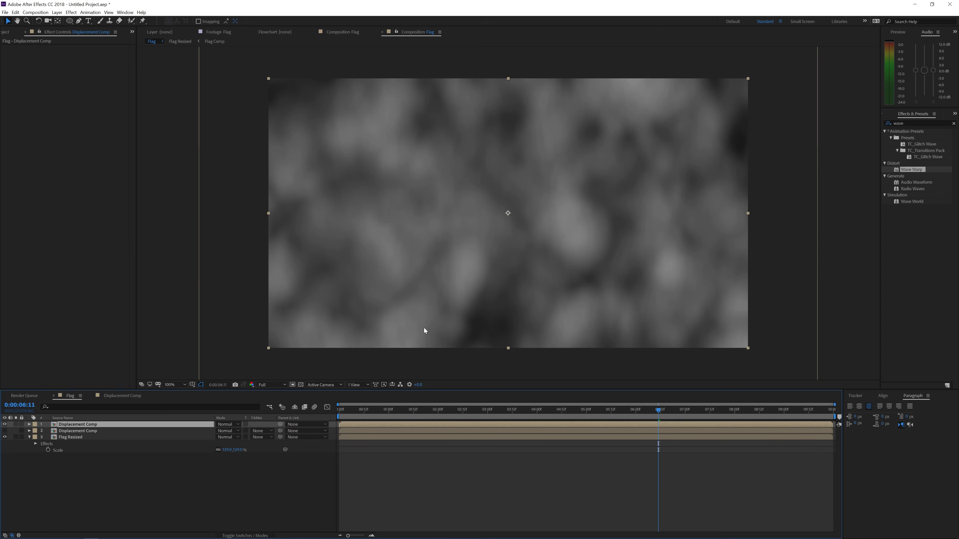
- Try Multiply on the visible Displacement Comp copy and change its blending mode to Linear Light
{"action": "left_click", "coordinate": [226, 425]}
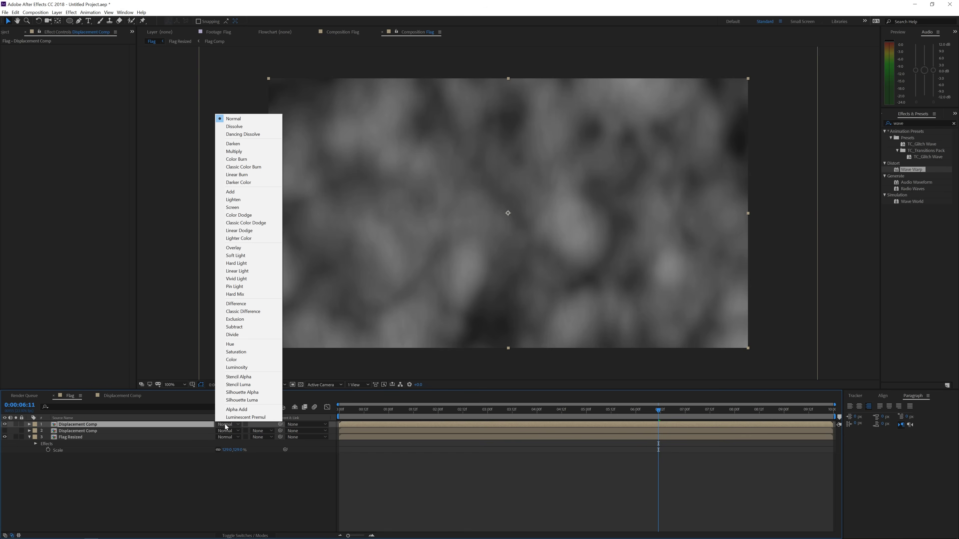
{"action": "left_click", "coordinate": [263, 152]}
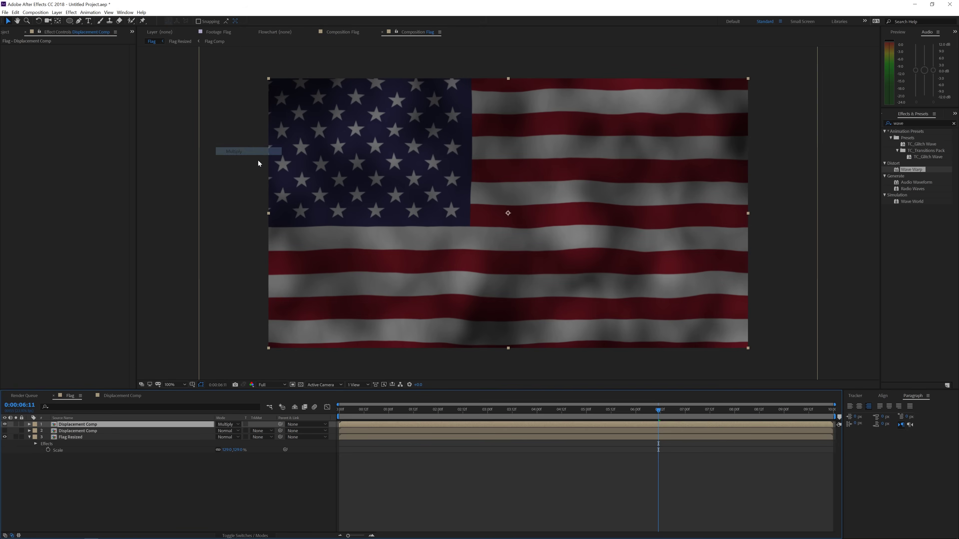
{"action": "left_click", "coordinate": [232, 426]}
{"action": "left_click", "coordinate": [250, 271]}
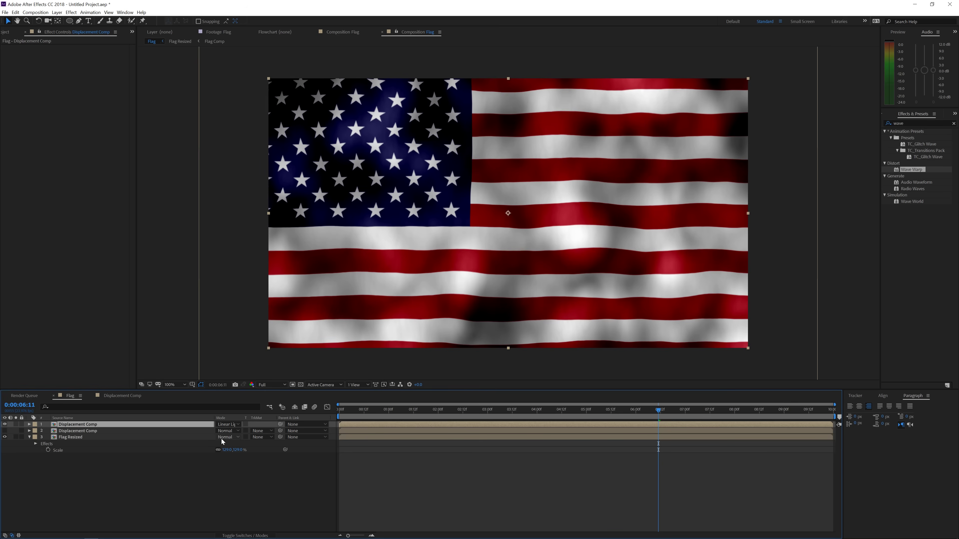
- Lower the Linear Light copy's opacity to about 75% and preview the shaded flag animation
{"action": "key", "text": "t"}
{"action": "left_click_drag", "start_coordinate": [219, 432], "coordinate": [207, 432]}
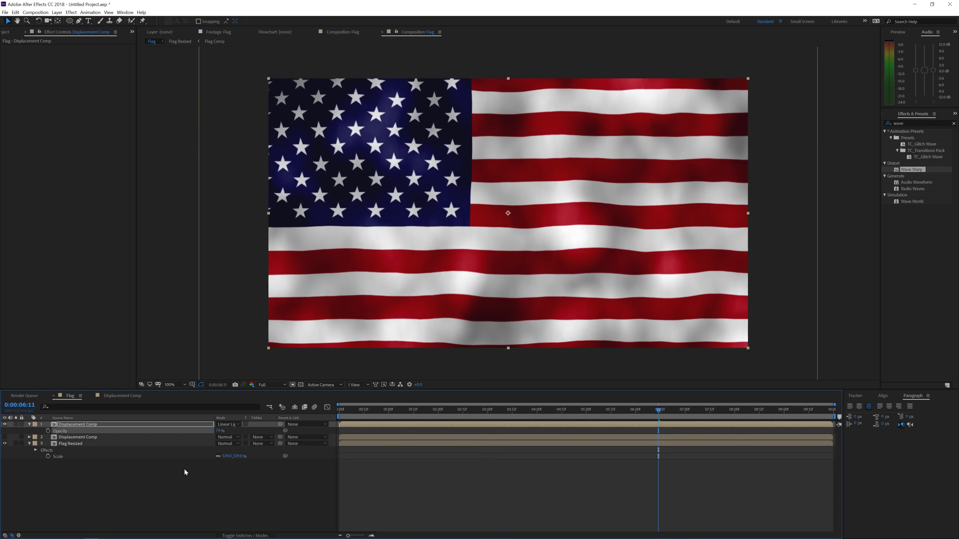
{"action": "left_click", "coordinate": [192, 493]}
{"action": "key", "text": "space"}
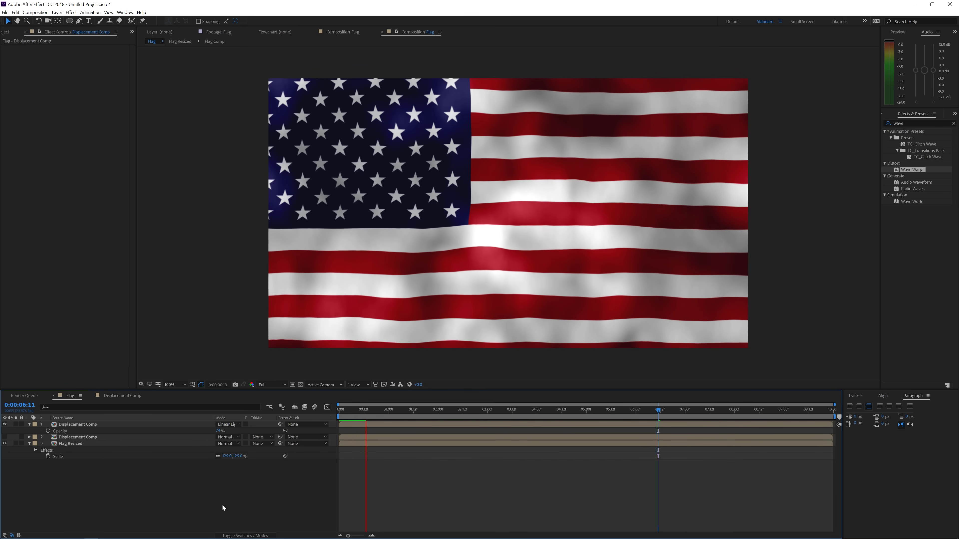
- Stop the preview near the start, switch the upper Displacement Comp copy to Multiply and slightly raise its opacity
{"action": "left_click", "coordinate": [364, 412]}
{"action": "left_click", "coordinate": [228, 424]}
{"action": "left_click", "coordinate": [234, 152]}
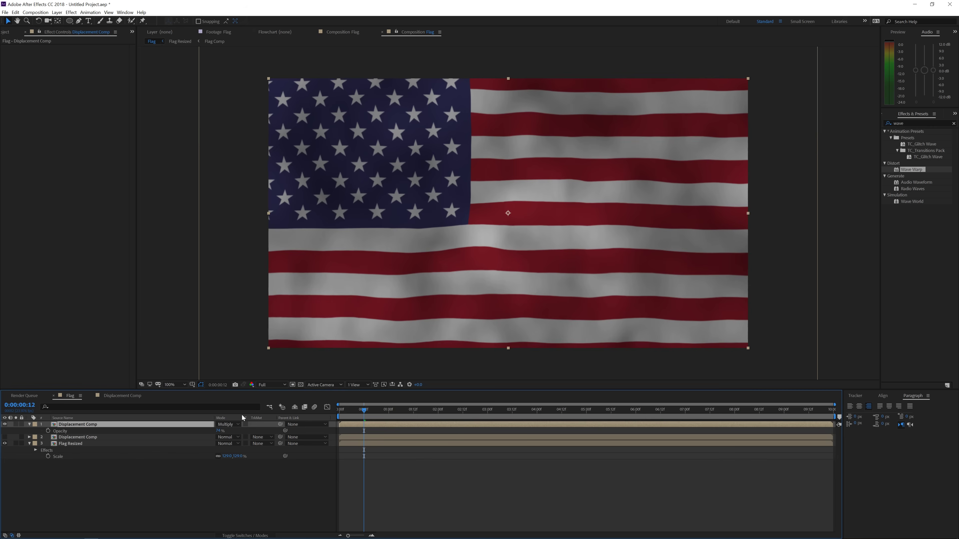
{"action": "mouse_move", "coordinate": [219, 431]}
{"action": "left_mouse_down"}
{"action": "mouse_move", "coordinate": [241, 431]}
{"action": "mouse_move", "coordinate": [222, 430]}
{"action": "left_mouse_up"}
{"action": "left_click", "coordinate": [324, 303]}
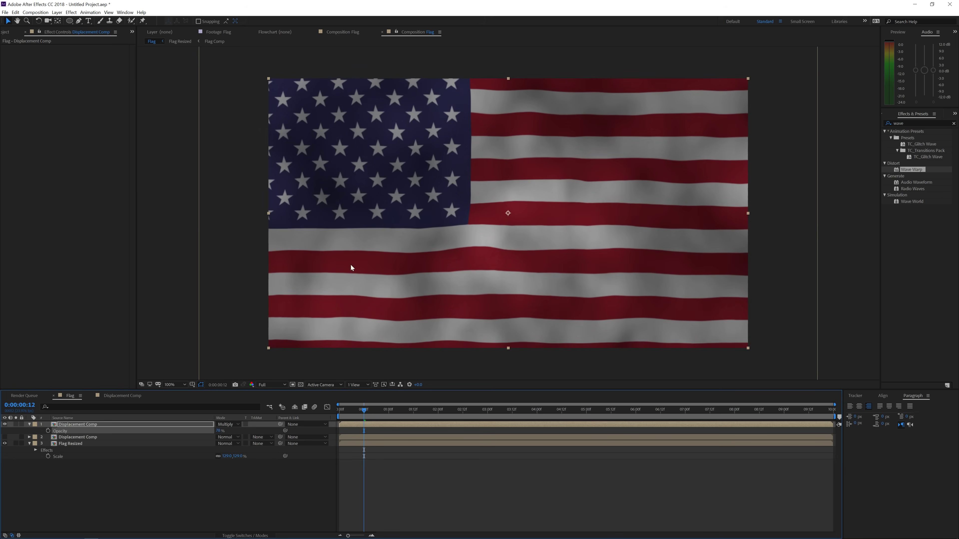
- Test Overlay and Soft Light on the upper copy before setting it back to Linear Light, and scrub through the shading
{"action": "left_click", "coordinate": [227, 424]}
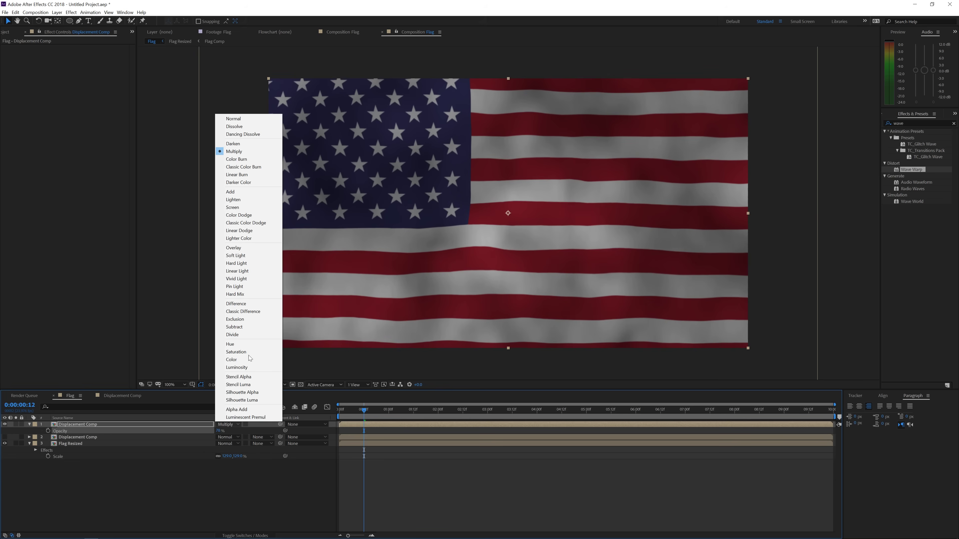
{"action": "left_click", "coordinate": [255, 250]}
{"action": "left_click", "coordinate": [227, 424]}
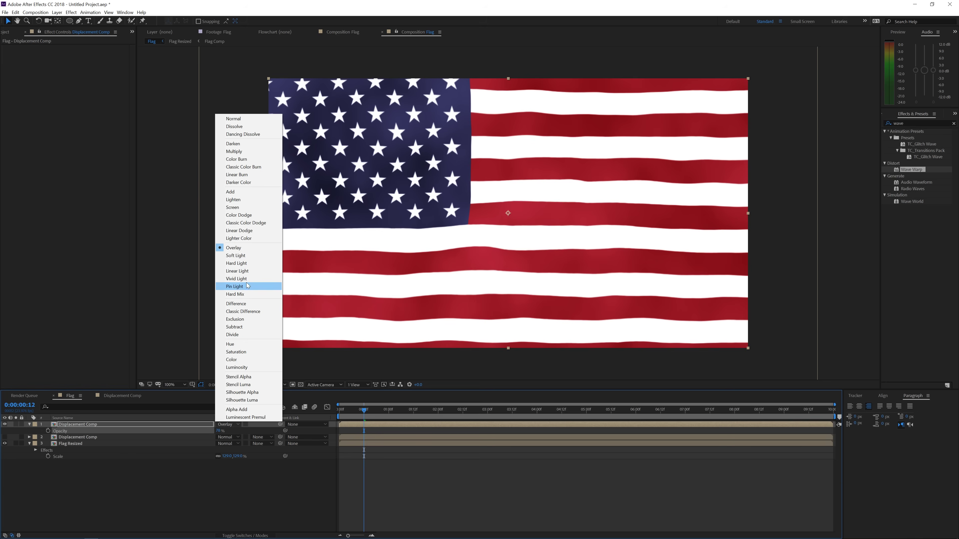
{"action": "left_click", "coordinate": [248, 257]}
{"action": "left_click", "coordinate": [227, 425]}
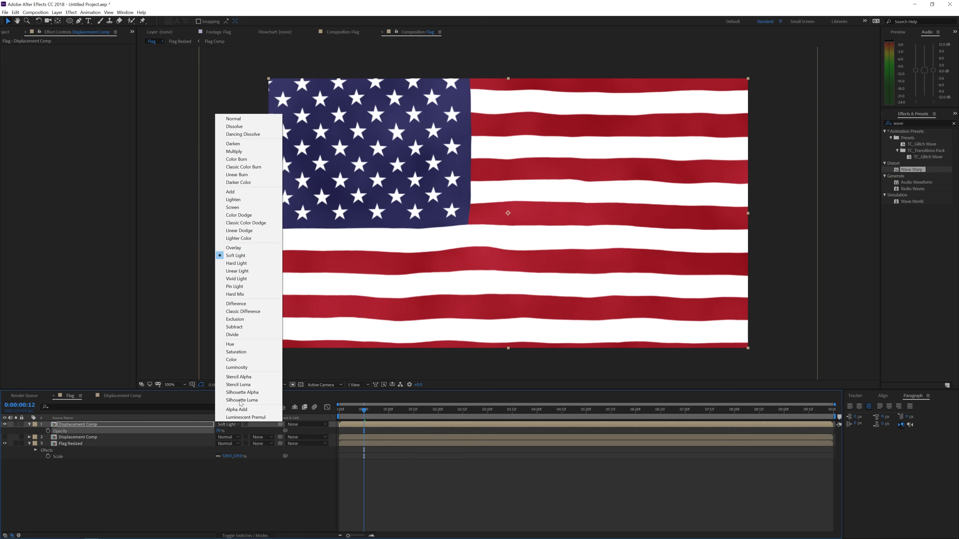
{"action": "left_click", "coordinate": [240, 271]}
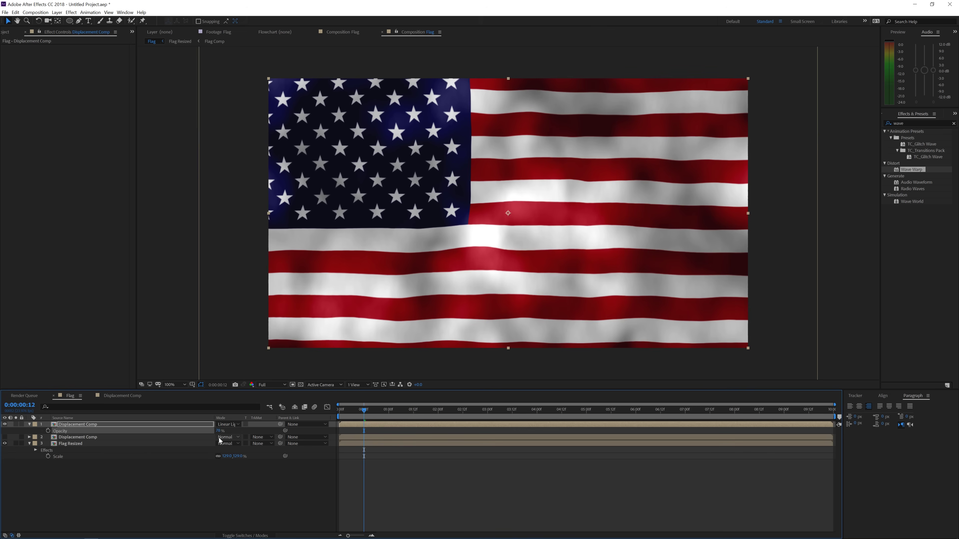
{"action": "left_click", "coordinate": [372, 410]}
{"action": "left_click_drag", "start_coordinate": [386, 412], "coordinate": [446, 410]}
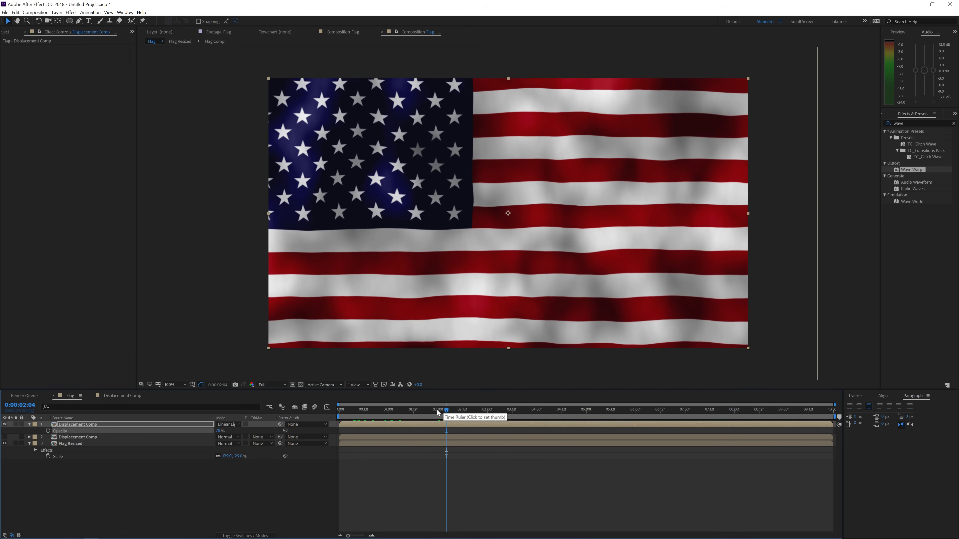
- Lower the Linear Light copy's opacity to about 60%, preview the animation and stop it near the one-second mark
{"action": "left_click_drag", "start_coordinate": [219, 432], "coordinate": [215, 431]}
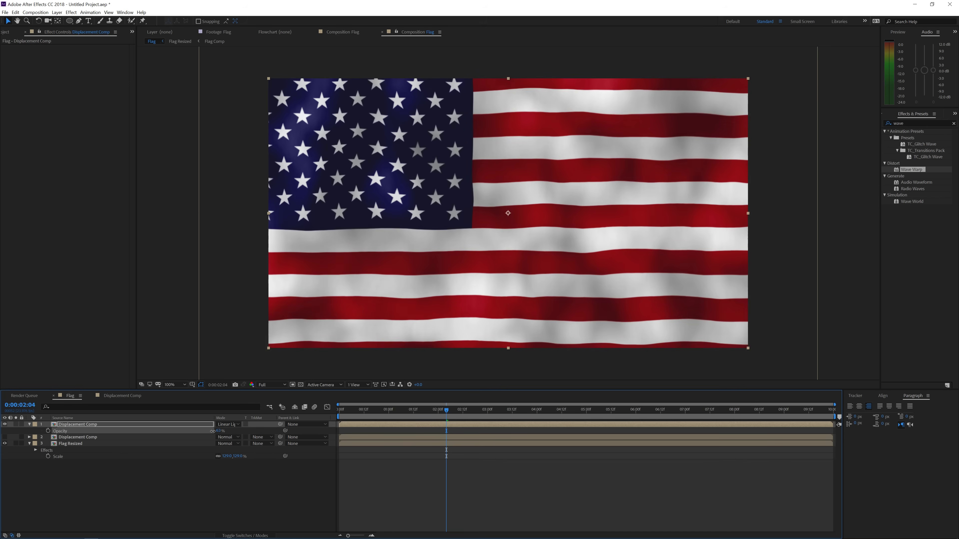
{"action": "left_click", "coordinate": [210, 482]}
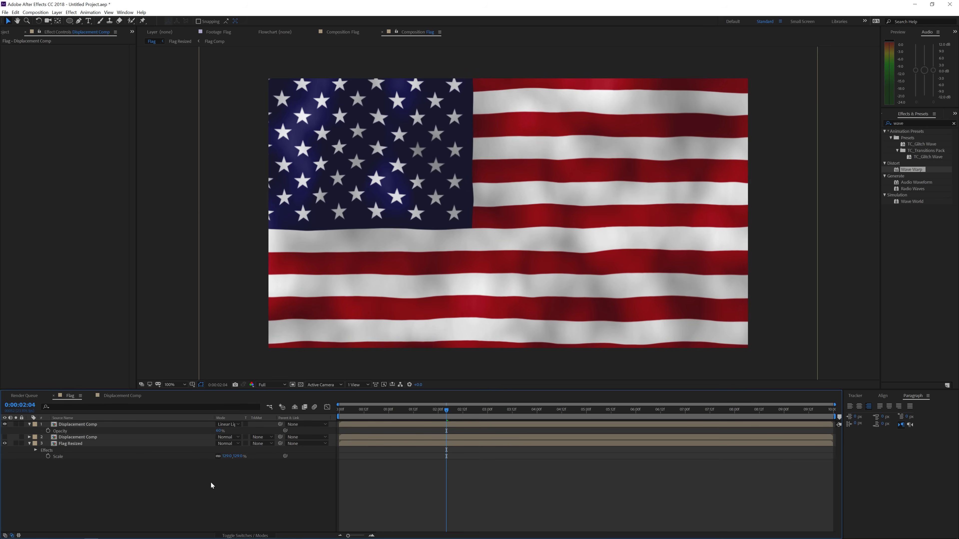
{"action": "key", "text": "space"}
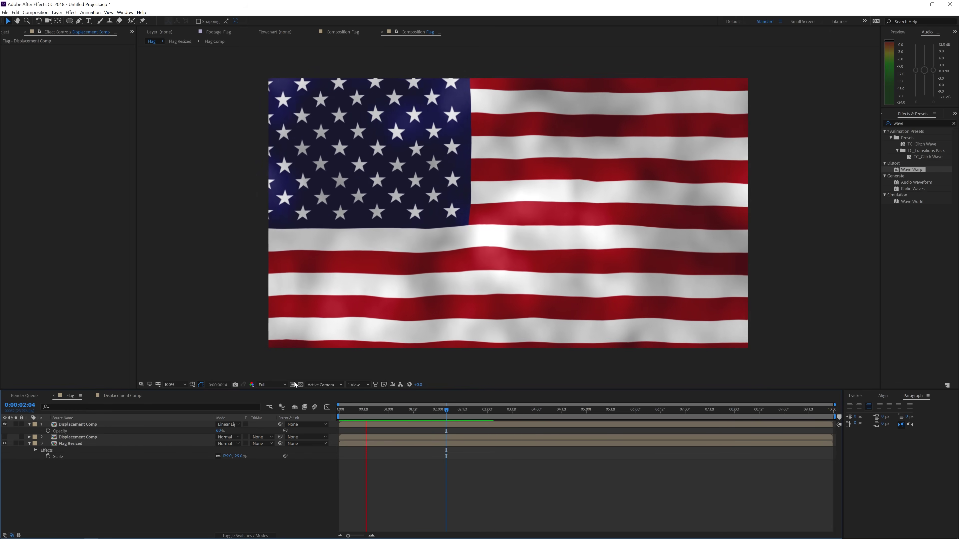
{"action": "left_click", "coordinate": [394, 412]}
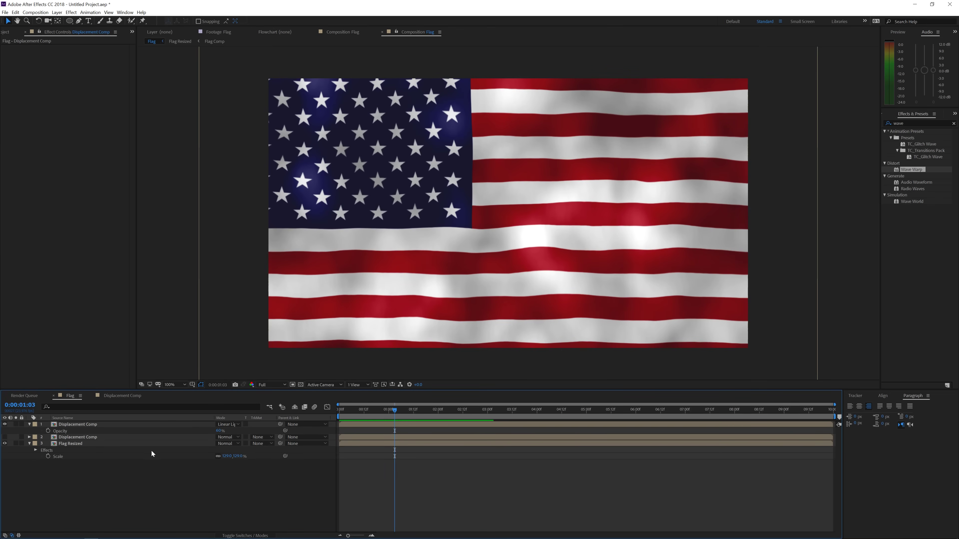
- Open Flag Comp through the nested Flag Resized comp, inspect the Fabric texture and place it above the Flag layer
{"action": "double_click", "coordinate": [101, 444]}
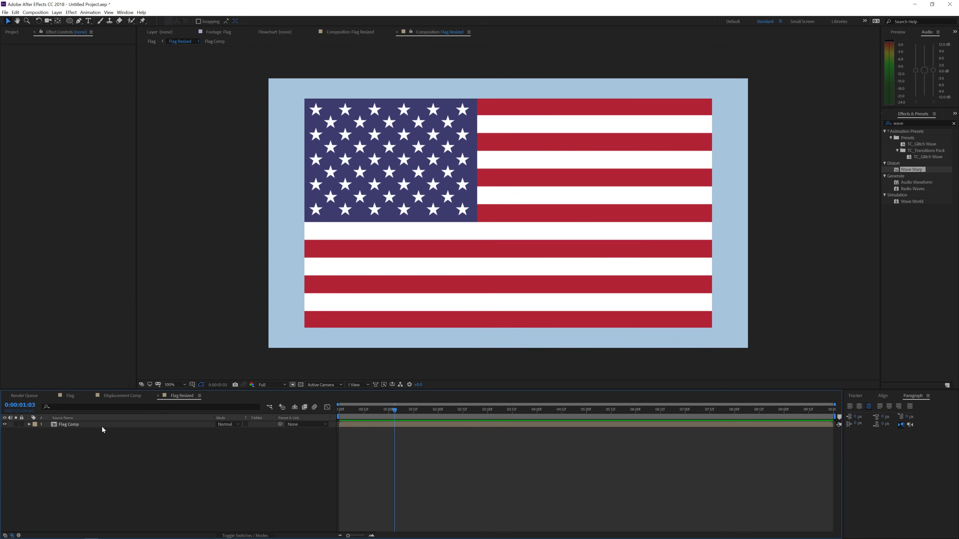
{"action": "double_click", "coordinate": [103, 423]}
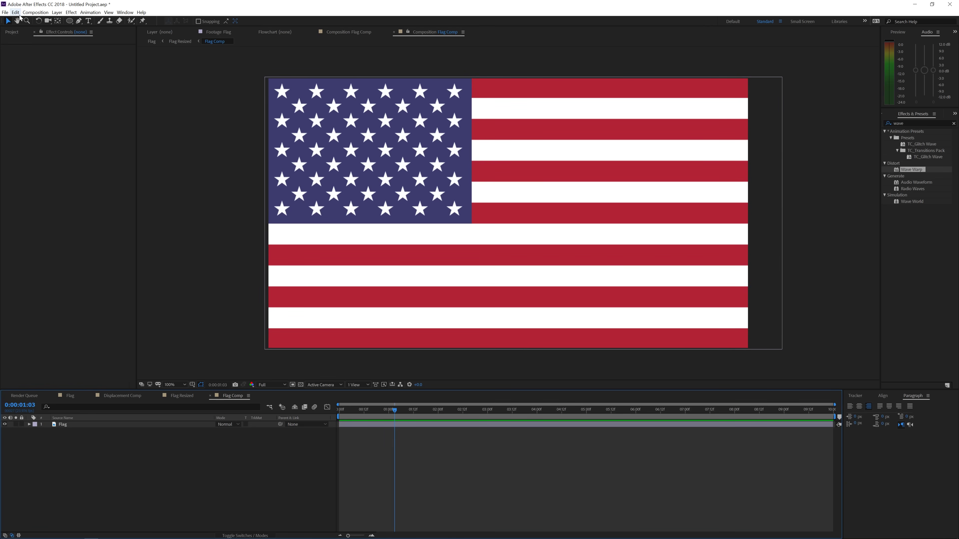
{"action": "left_click", "coordinate": [12, 32]}
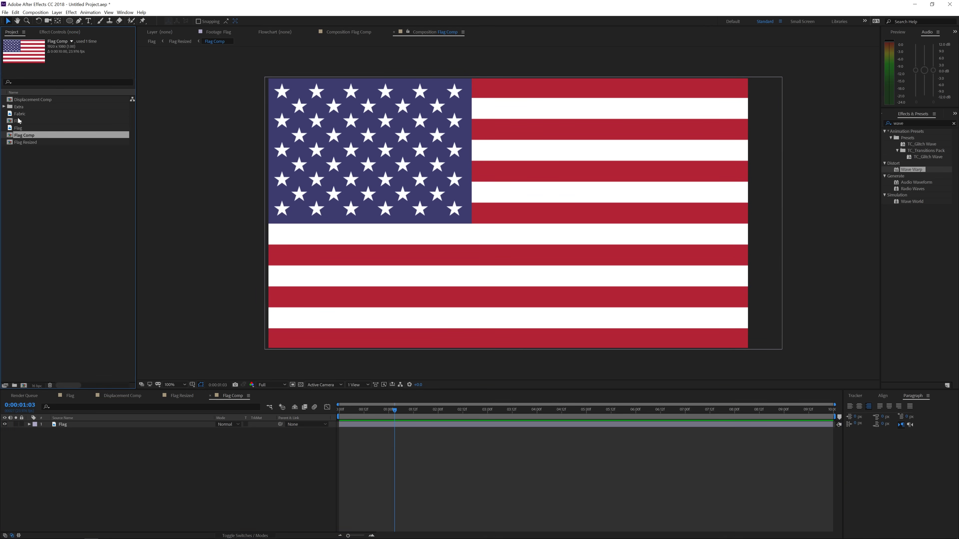
{"action": "left_click_drag", "start_coordinate": [19, 114], "coordinate": [79, 434]}
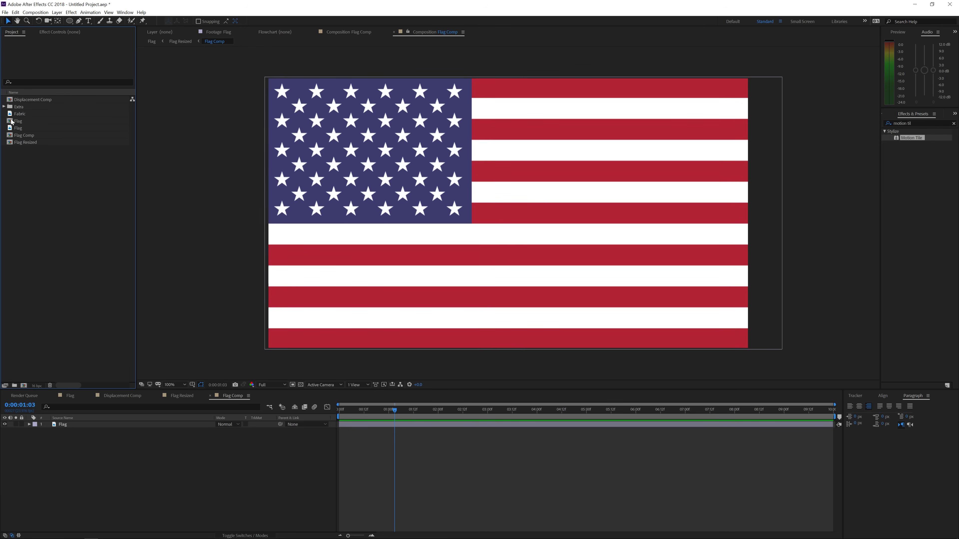
{"action": "double_click", "coordinate": [18, 113]}
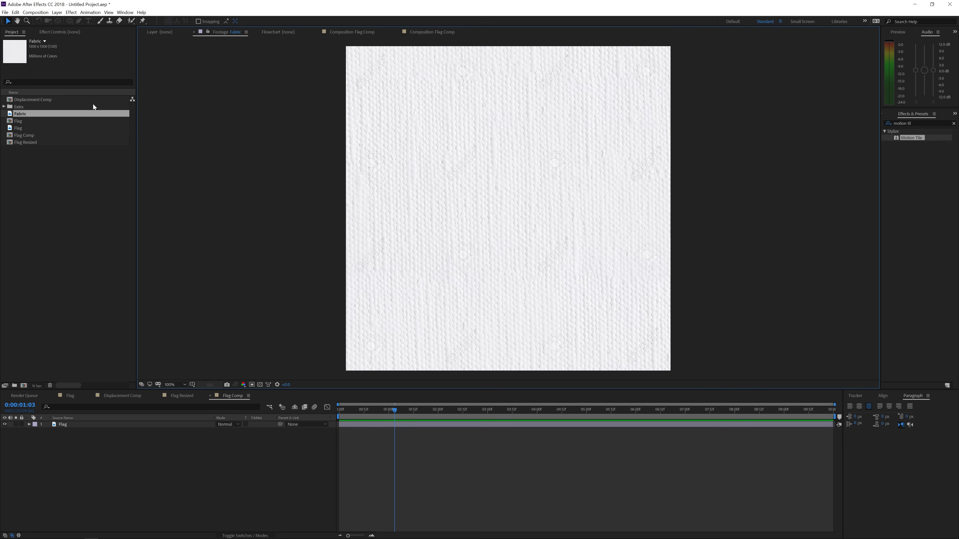
{"action": "left_click", "coordinate": [422, 34]}
{"action": "left_click_drag", "start_coordinate": [24, 116], "coordinate": [82, 423]}
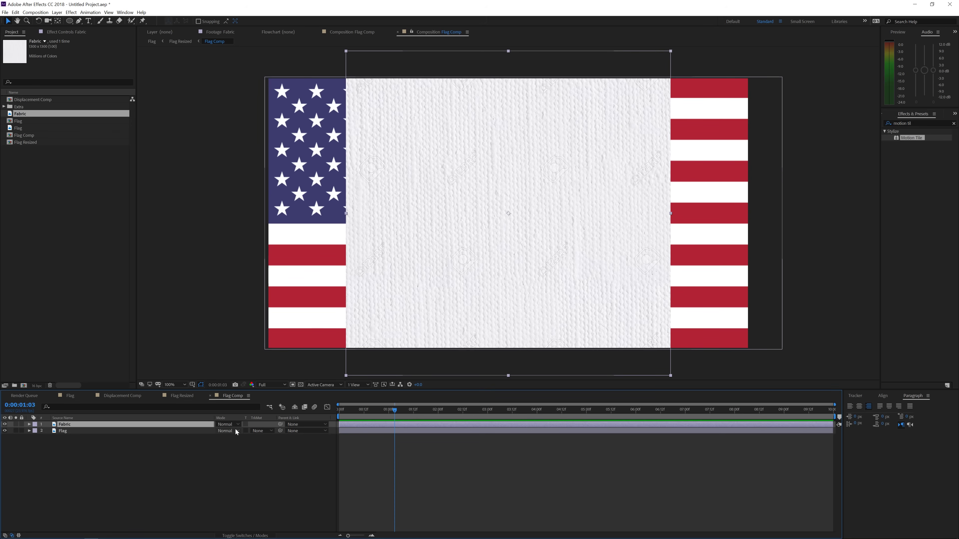
- Scale the Fabric layer to 32% and tile it across the frame with Motion Tile, about 540 output width and 350 output height
{"action": "key", "text": "s"}
{"action": "left_click_drag", "start_coordinate": [231, 431], "coordinate": [209, 431]}
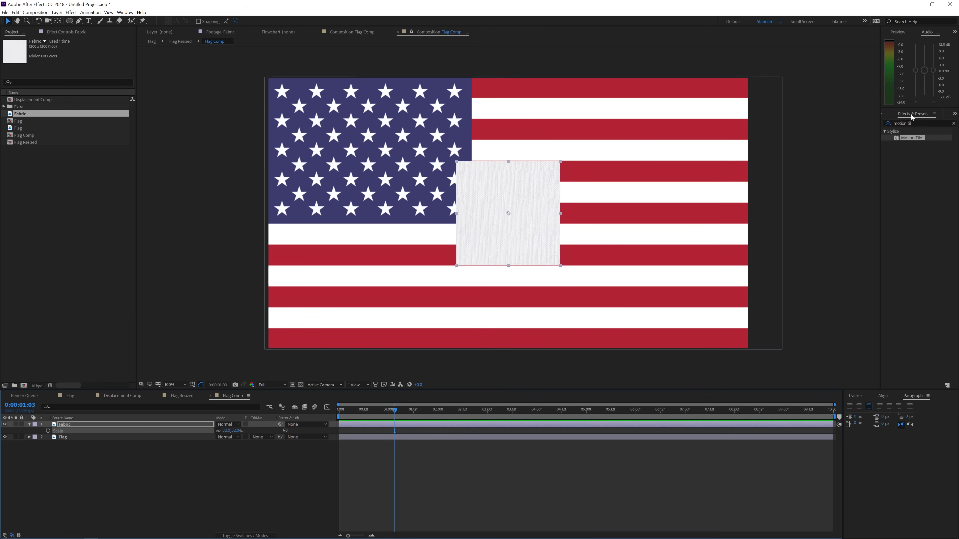
{"action": "left_click", "coordinate": [920, 121]}
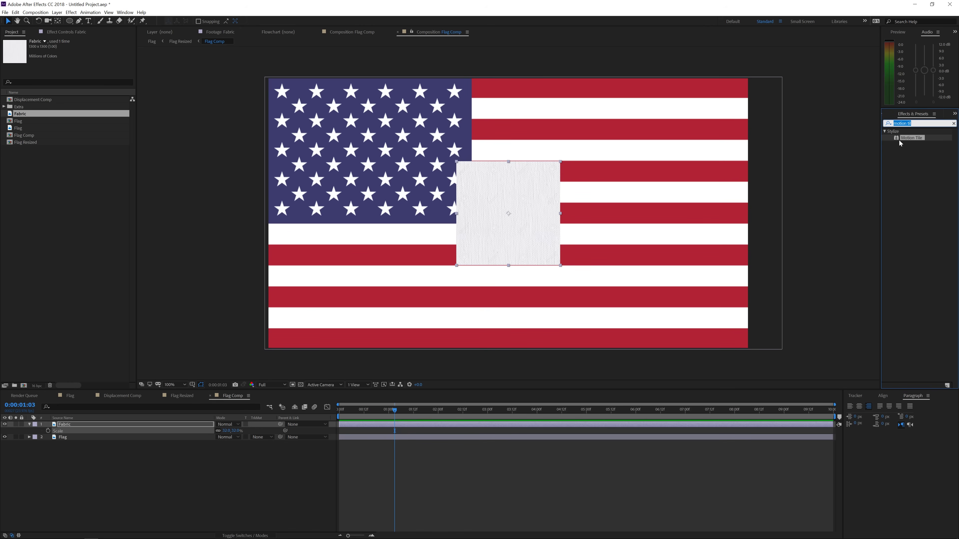
{"action": "left_click_drag", "start_coordinate": [909, 138], "coordinate": [538, 191]}
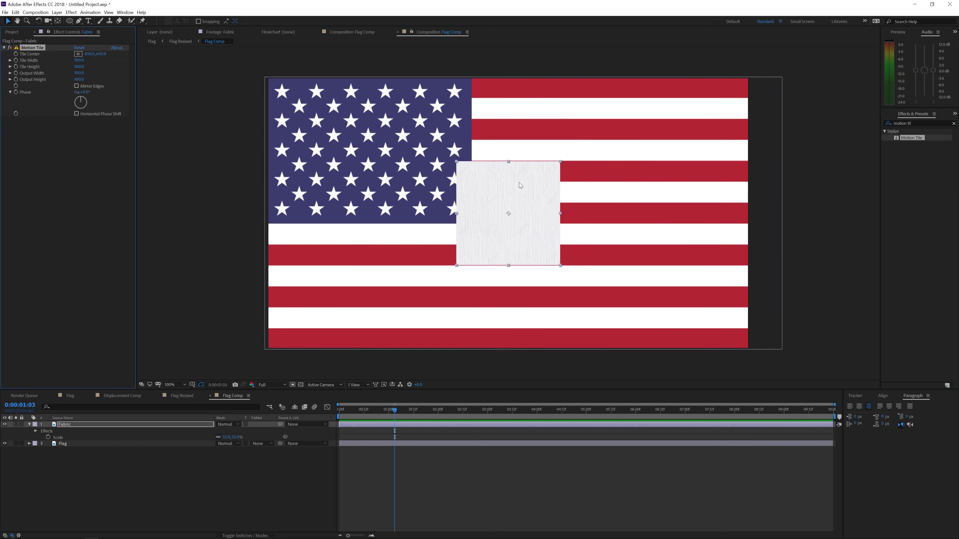
{"action": "left_click_drag", "start_coordinate": [80, 73], "coordinate": [246, 73]}
{"action": "left_click_drag", "start_coordinate": [81, 79], "coordinate": [91, 89]}
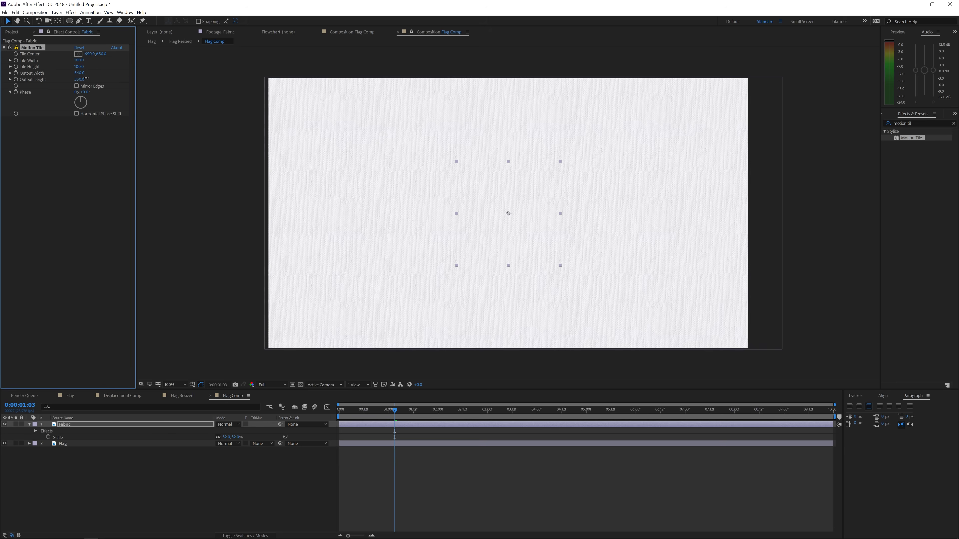
{"action": "left_click", "coordinate": [294, 487]}
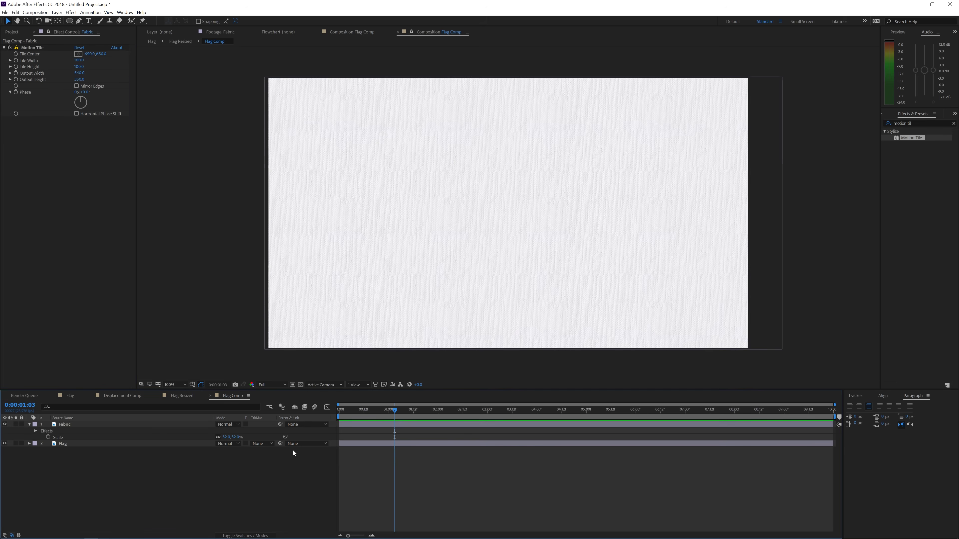
- Set the Fabric layer's blending mode to Multiply and compare the flag up close with the texture hidden and shown
{"action": "left_click", "coordinate": [222, 425]}
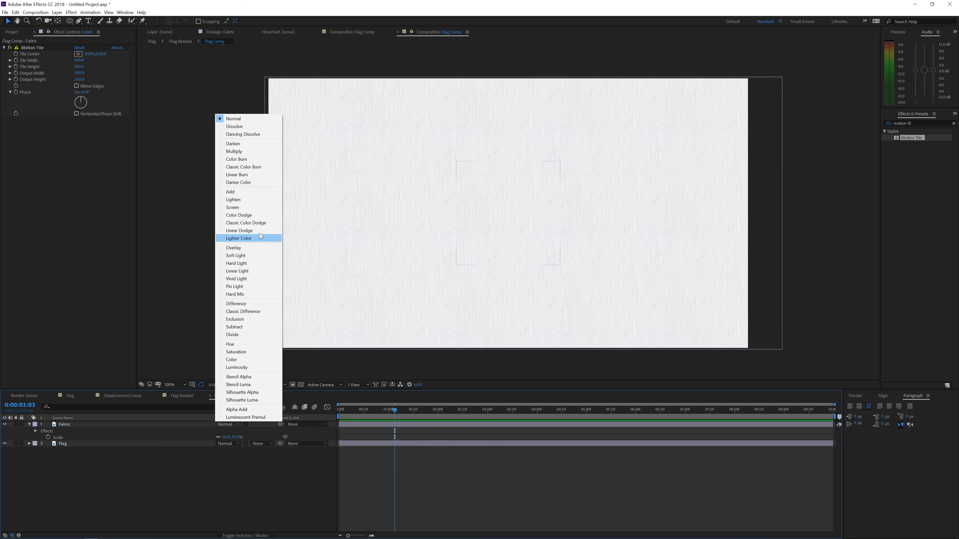
{"action": "left_click", "coordinate": [255, 154]}
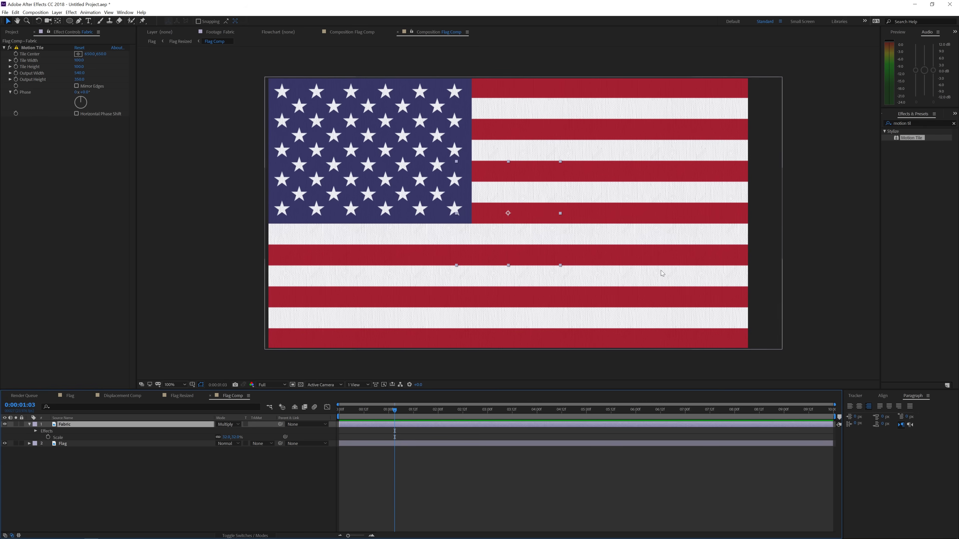
{"action": "left_click", "coordinate": [558, 501]}
{"action": "key", "text": "."}
{"action": "key", "text": "."}
{"action": "key", "text": "comma"}
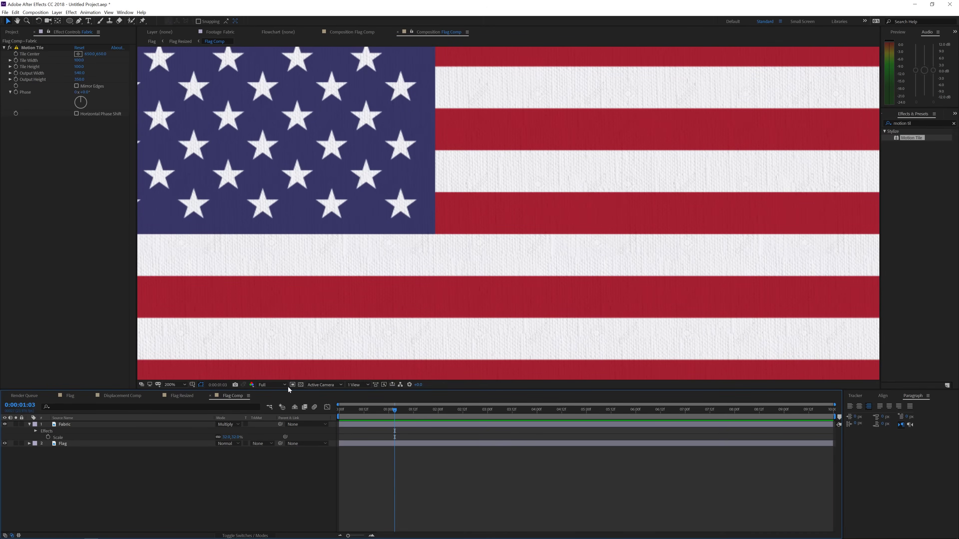
{"action": "left_click", "coordinate": [4, 424]}
{"action": "left_click", "coordinate": [4, 424]}
- Reduce the Fabric layer's scale to 23% and widen its Motion Tile output width to about 630
{"action": "left_click_drag", "start_coordinate": [227, 437], "coordinate": [224, 437]}
{"action": "key", "text": "comma"}
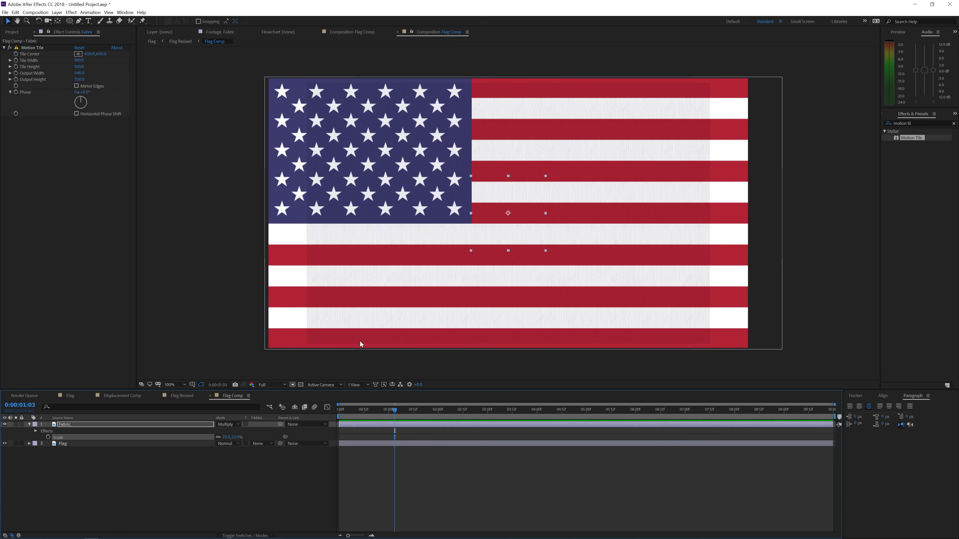
{"action": "left_click_drag", "start_coordinate": [81, 75], "coordinate": [81, 73]}
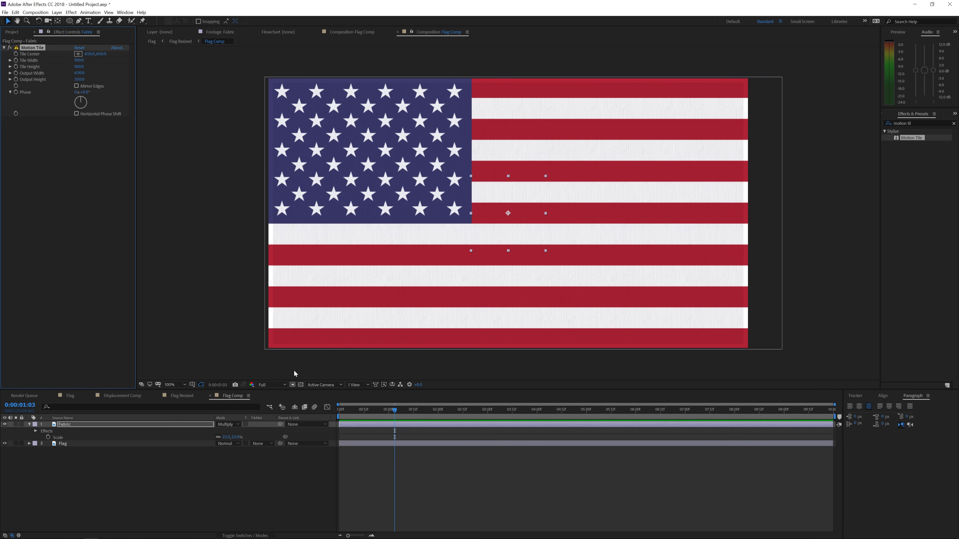
{"action": "left_click", "coordinate": [243, 464]}
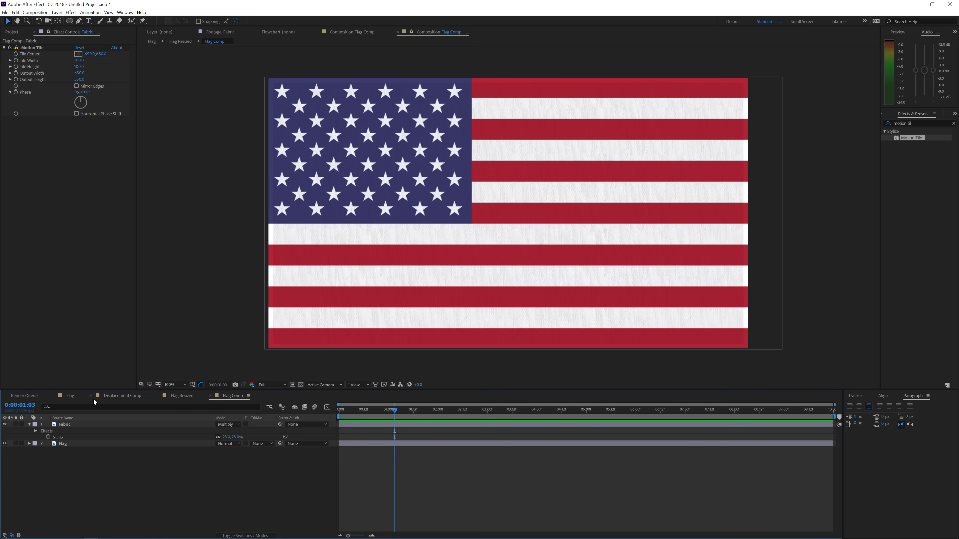
- Return to the main Flag composition, inspect the fabric texture up close and play a short preview
{"action": "left_click", "coordinate": [71, 397]}
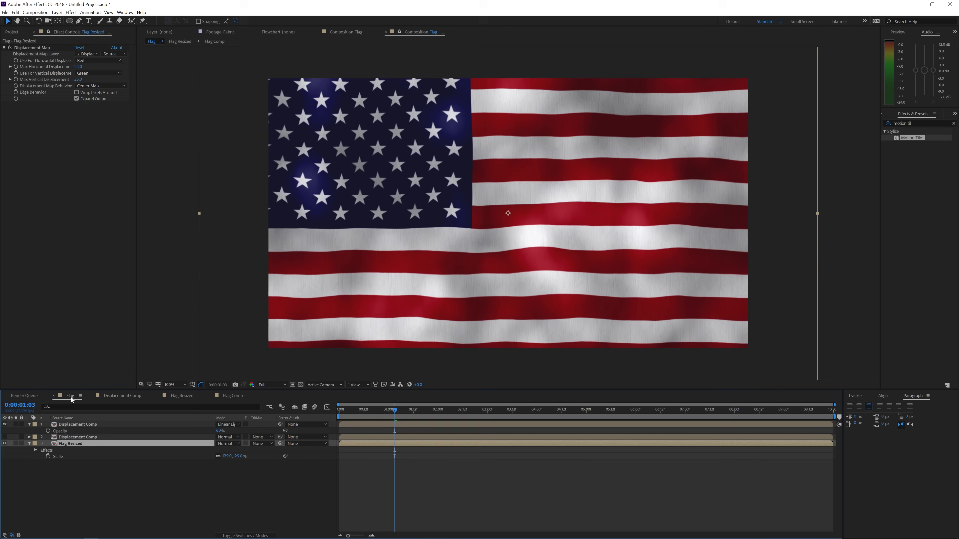
{"action": "key", "text": "period"}
{"action": "key", "text": "comma"}
{"action": "key", "text": "space"}
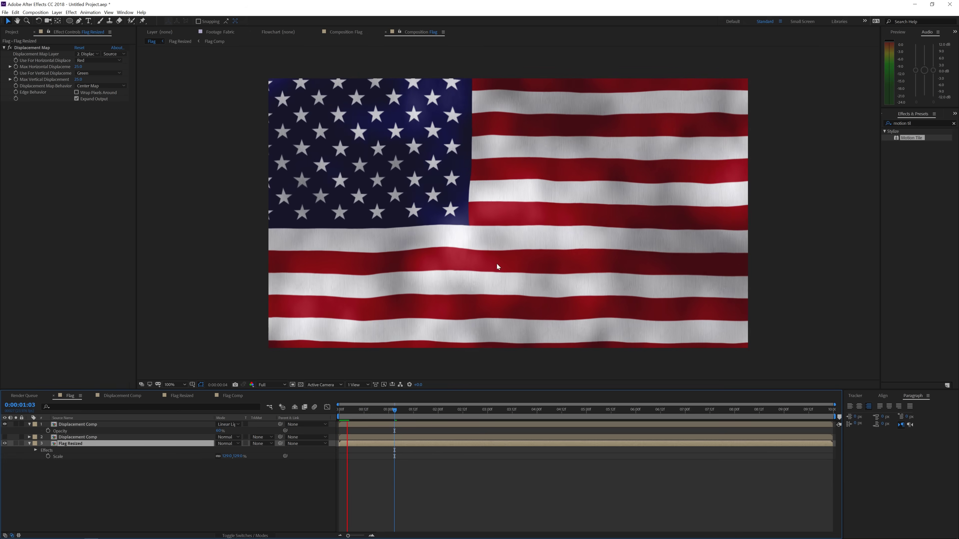
{"action": "key", "text": "space"}
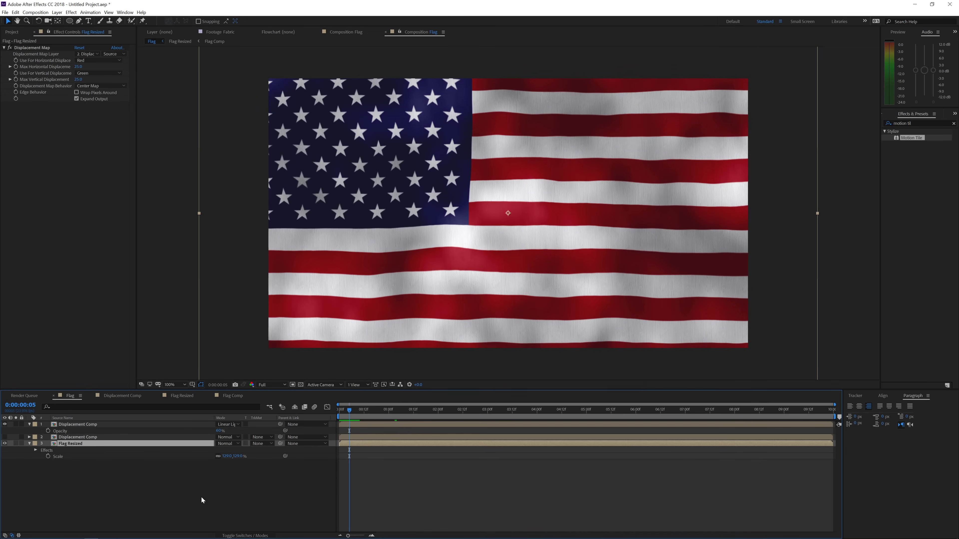
- Add an adjustment layer named Vignette to the Flag composition and move it above all other layers
{"action": "right_click", "coordinate": [192, 506]}
{"action": "mouse_move", "coordinate": [226, 427]}
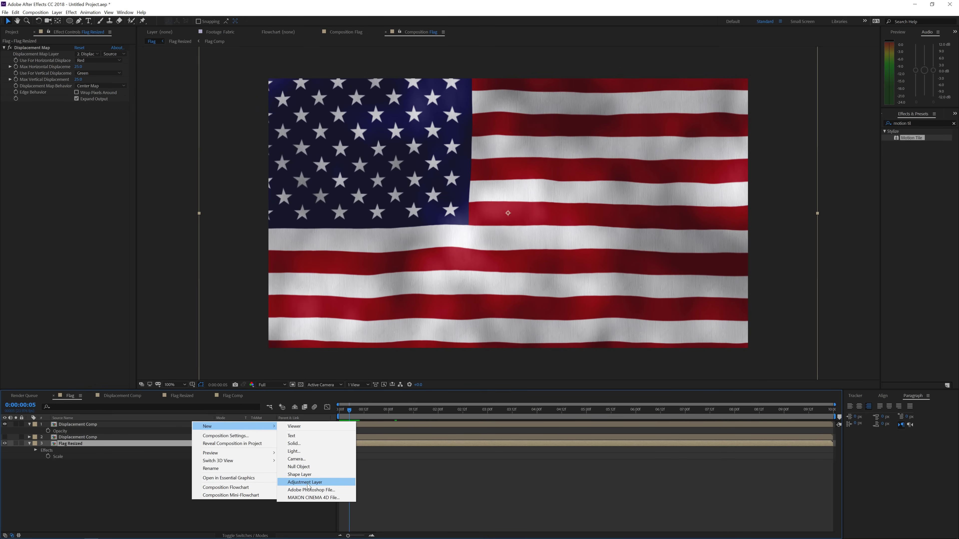
{"action": "left_click", "coordinate": [308, 484]}
{"action": "key", "text": "Return"}
{"action": "type", "text": "Vigne"}
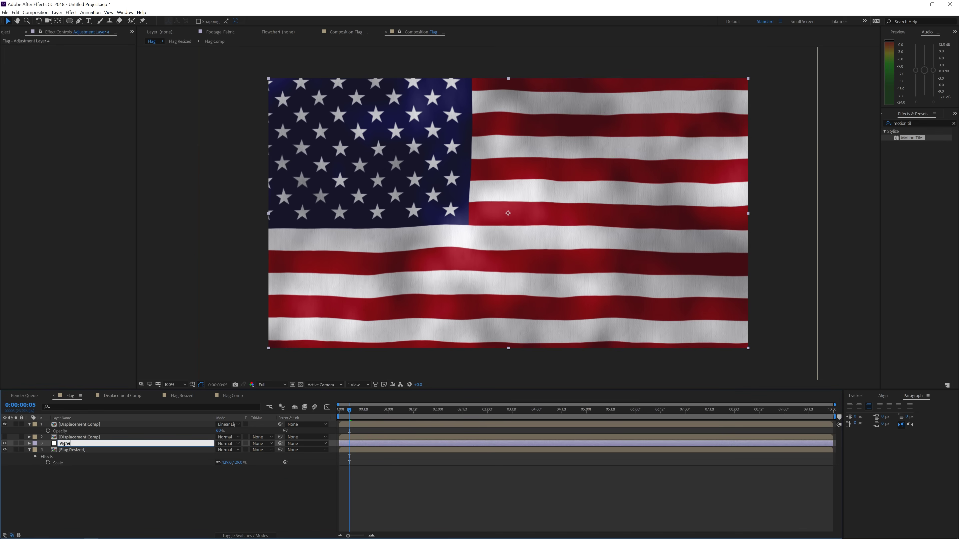
{"action": "type", "text": "tte"}
{"action": "key", "text": "Return"}
{"action": "left_click_drag", "start_coordinate": [161, 446], "coordinate": [169, 425]}
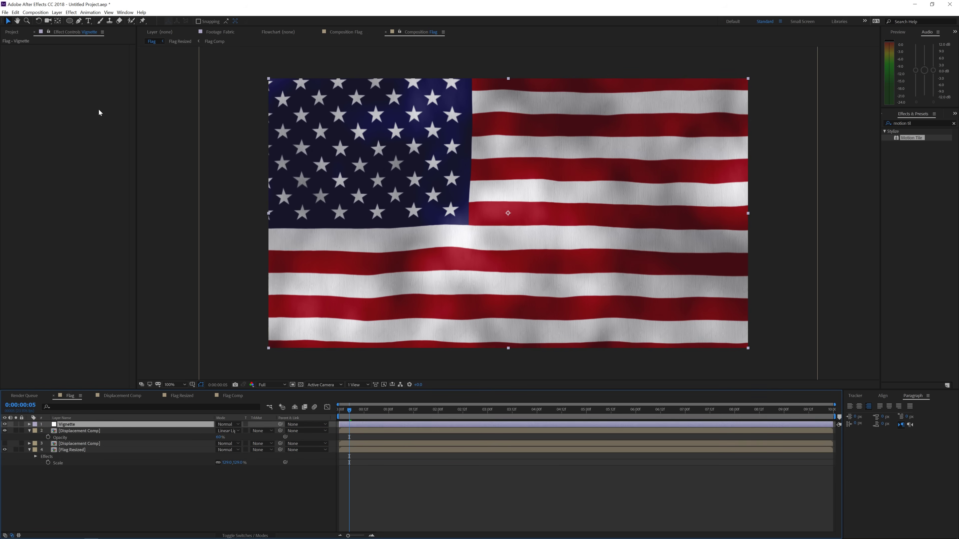
- Apply Curves to the Vignette layer and pull the RGB curve's midpoint down to darken the image
{"action": "left_click", "coordinate": [71, 12]}
{"action": "mouse_move", "coordinate": [114, 84]}
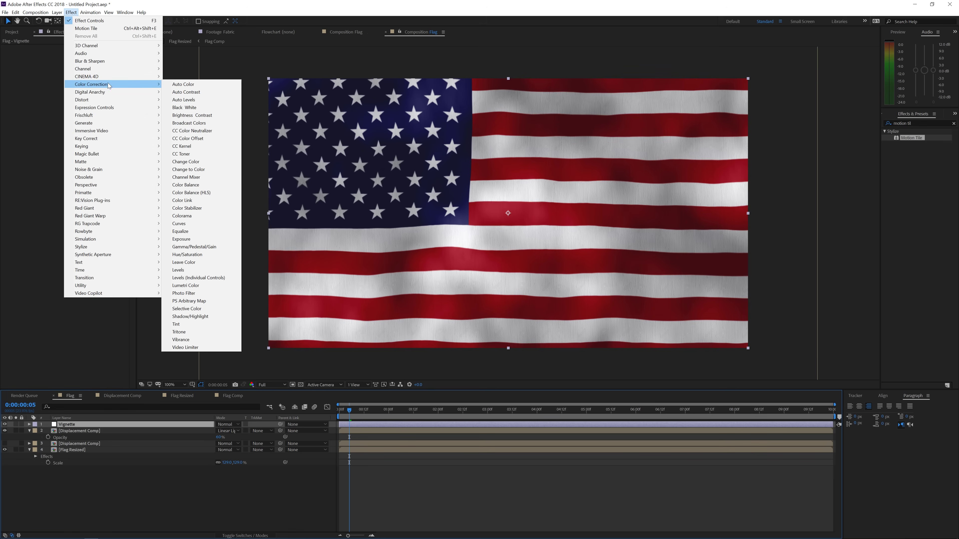
{"action": "left_click", "coordinate": [180, 223]}
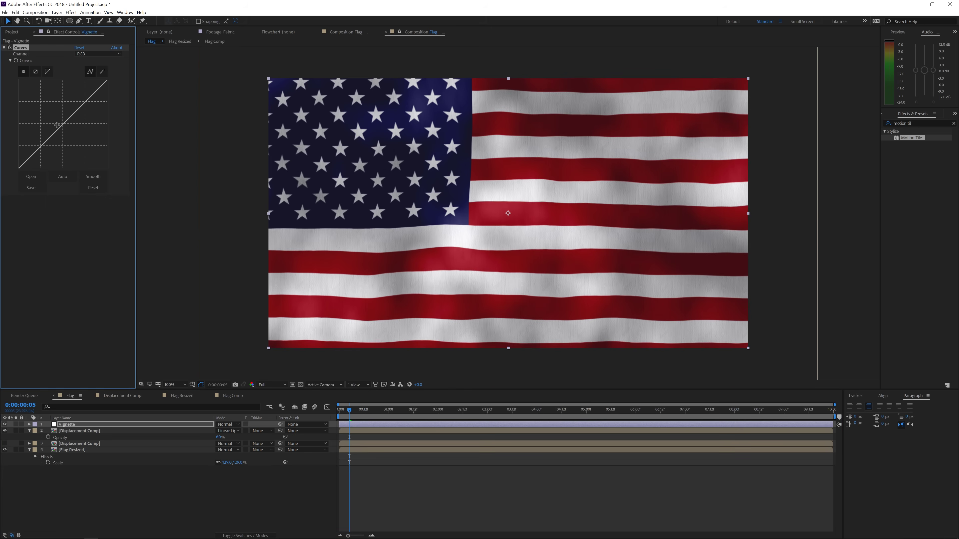
{"action": "left_click_drag", "start_coordinate": [57, 125], "coordinate": [64, 135]}
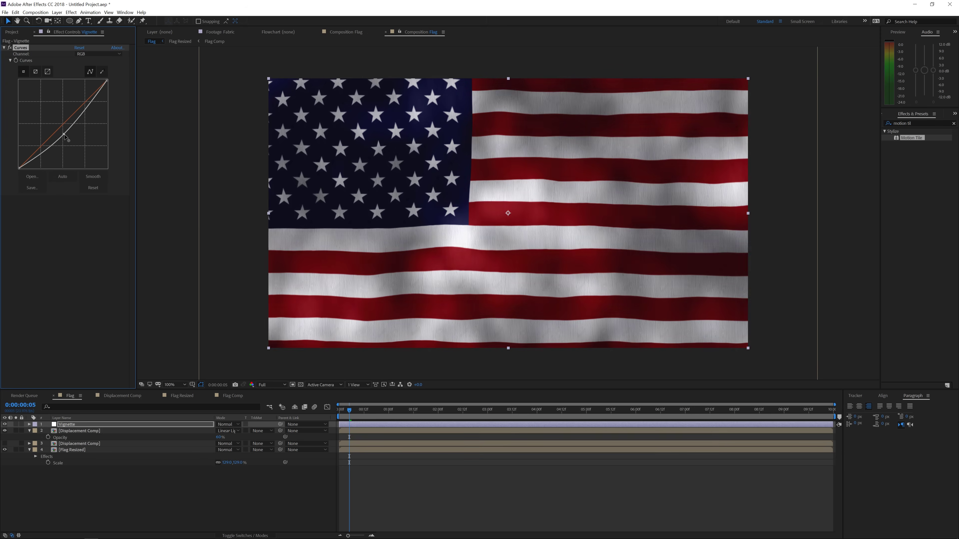
- Add a full-frame elliptical mask to the Vignette layer, set it to Subtract and feather its edge heavily
{"action": "double_click", "coordinate": [69, 22]}
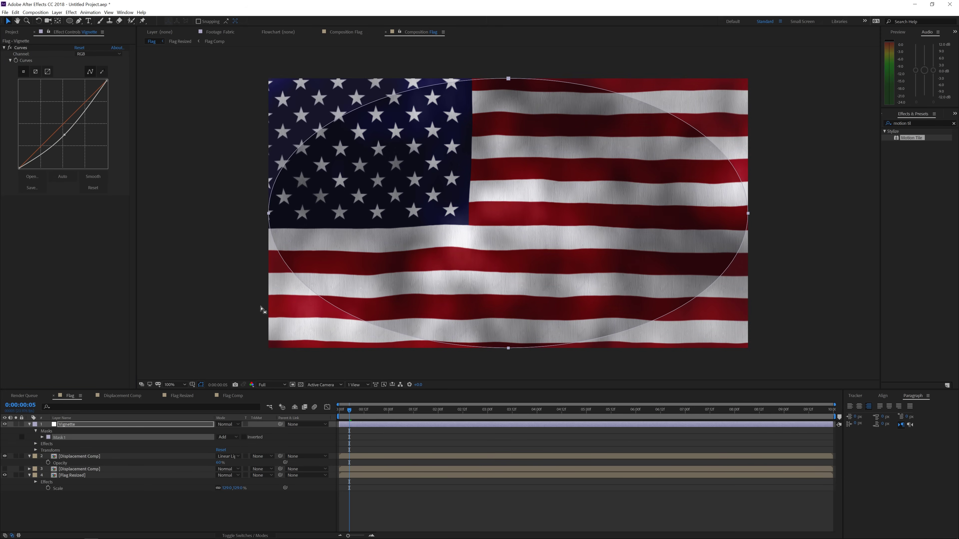
{"action": "left_click", "coordinate": [234, 438]}
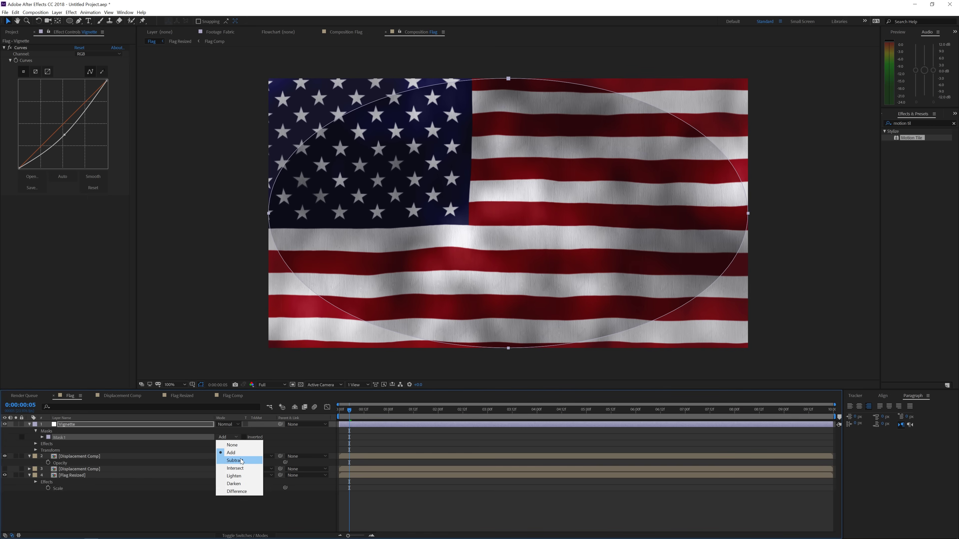
{"action": "left_click", "coordinate": [235, 461]}
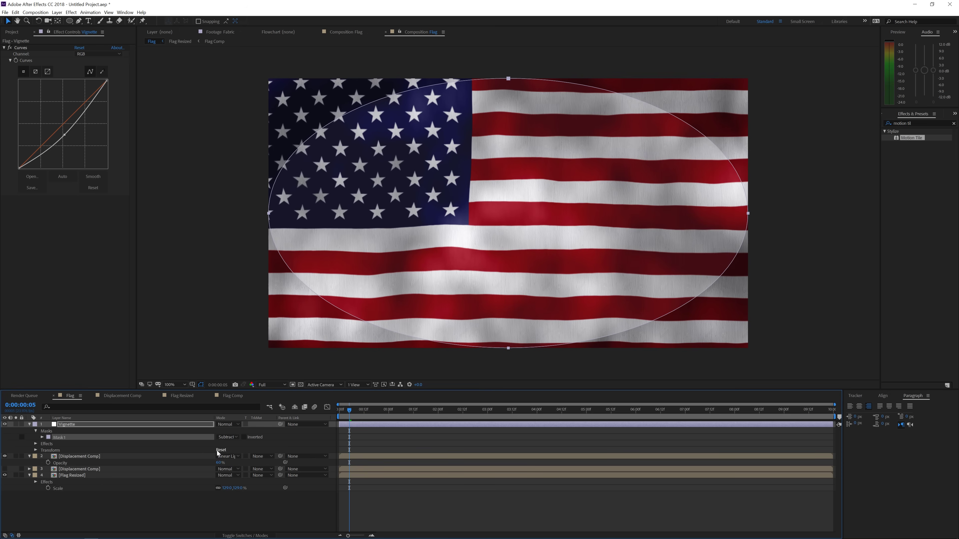
{"action": "key", "text": "f"}
{"action": "left_click_drag", "start_coordinate": [222, 437], "coordinate": [382, 428]}
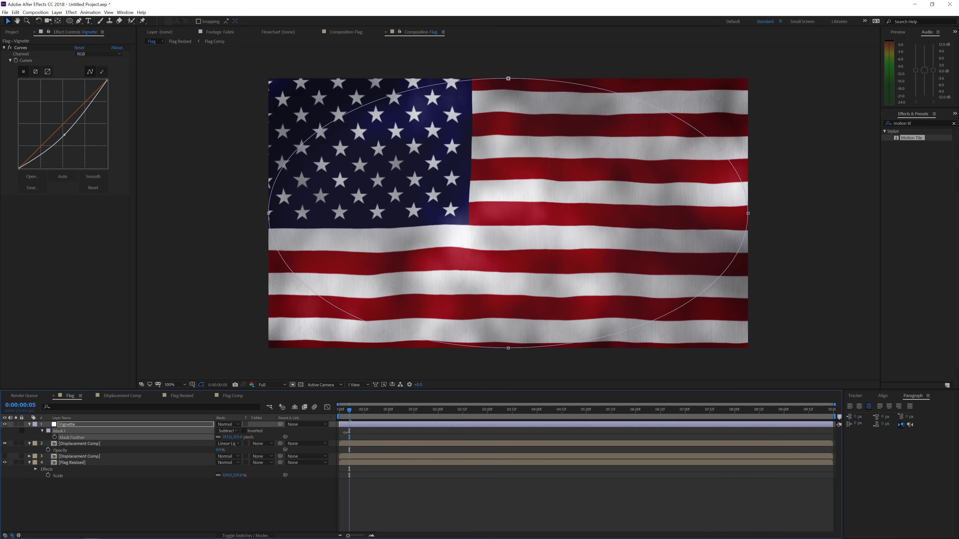
{"action": "left_click", "coordinate": [302, 485]}
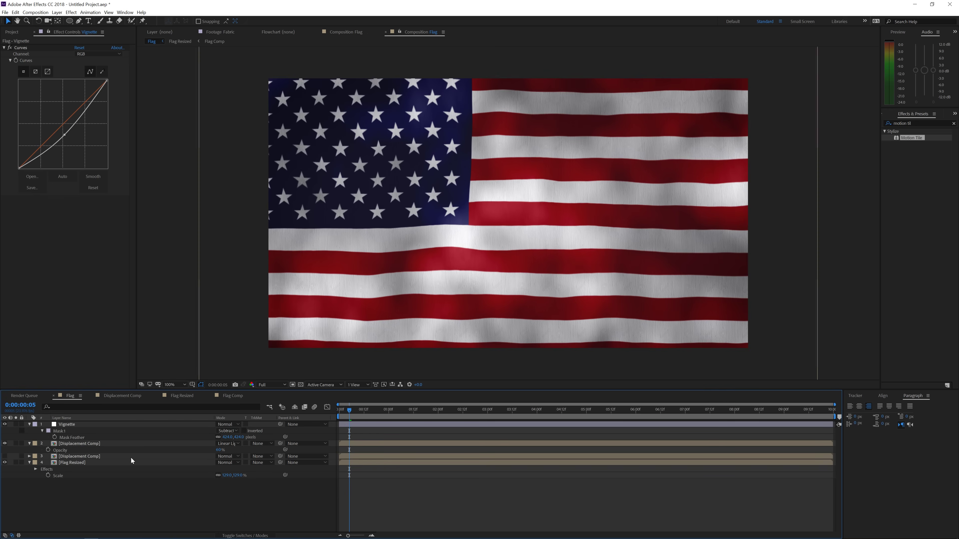
- Lower the Vignette curve's white point and midpoint for darker edges, comparing the frame with the layer hidden and shown
{"action": "left_click", "coordinate": [4, 424]}
{"action": "left_click", "coordinate": [5, 424]}
{"action": "left_click", "coordinate": [5, 424]}
{"action": "left_click", "coordinate": [4, 425]}
{"action": "left_click_drag", "start_coordinate": [107, 81], "coordinate": [64, 157]}
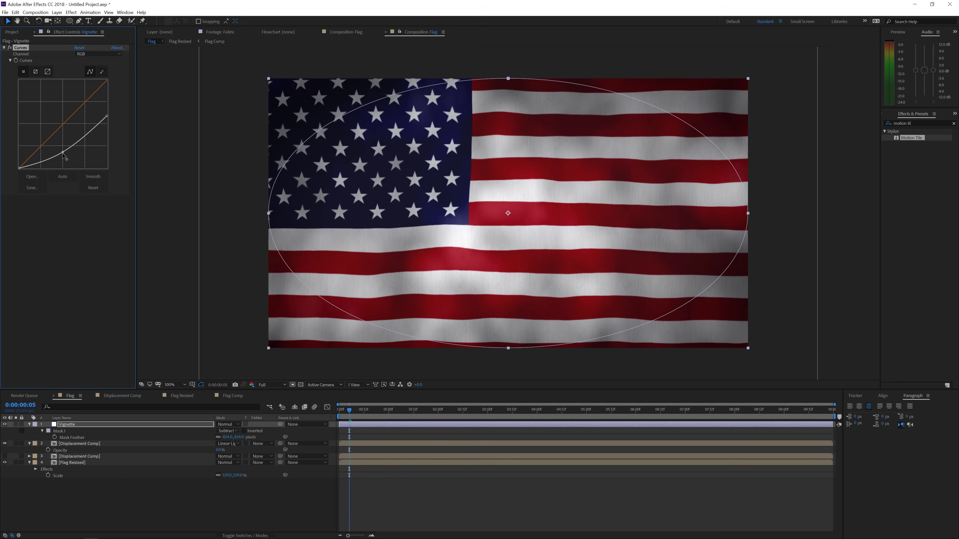
{"action": "left_click", "coordinate": [124, 488]}
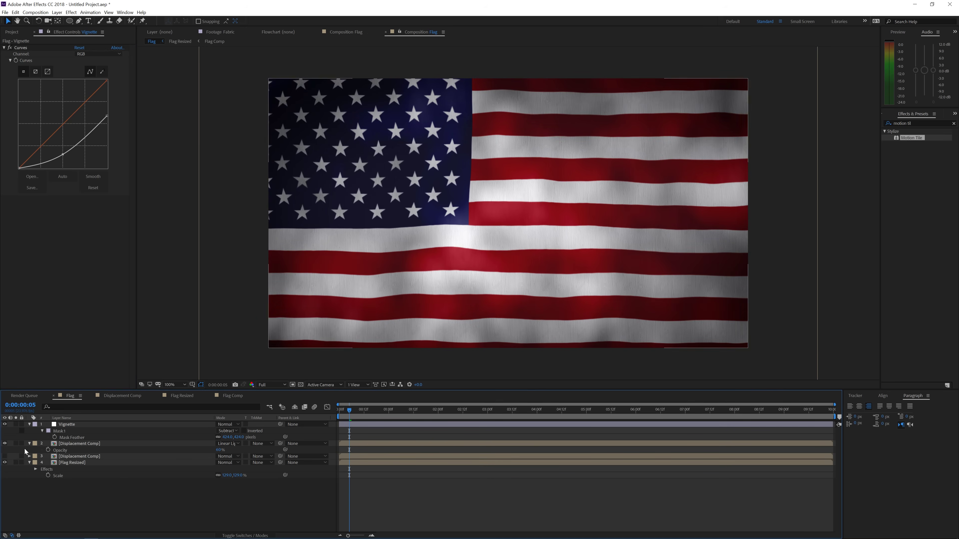
{"action": "left_click", "coordinate": [4, 425]}
{"action": "left_click", "coordinate": [4, 425]}
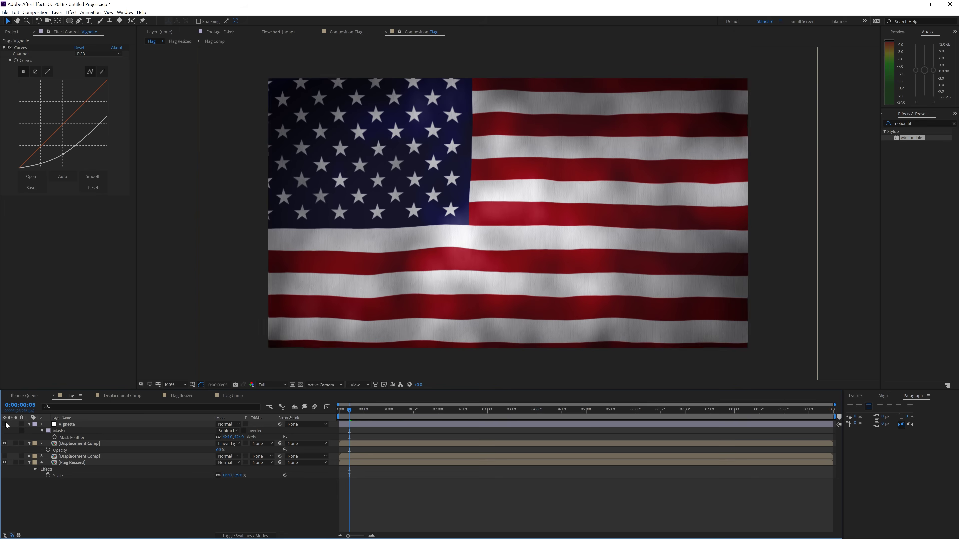